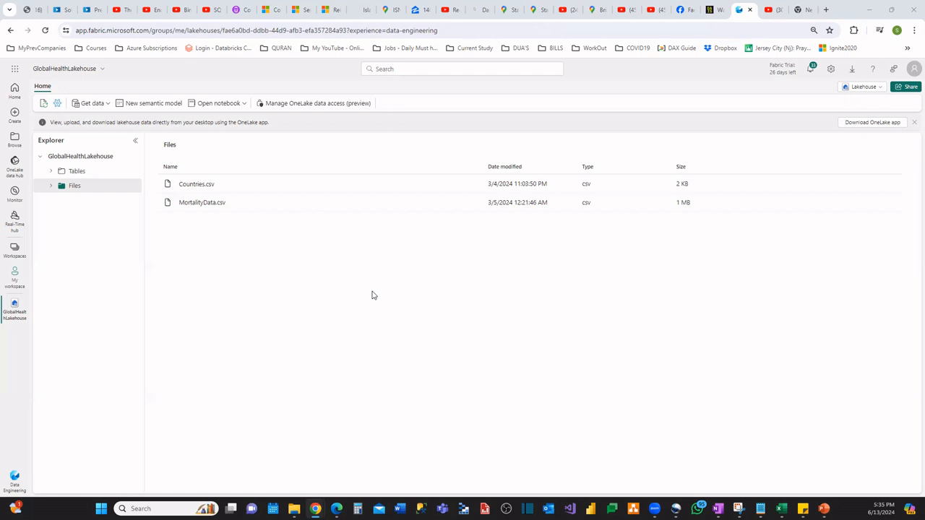
- Preview the contents of Countries.csv and MortalityData.csv in the lakehouse's Files folder
click(184, 188)
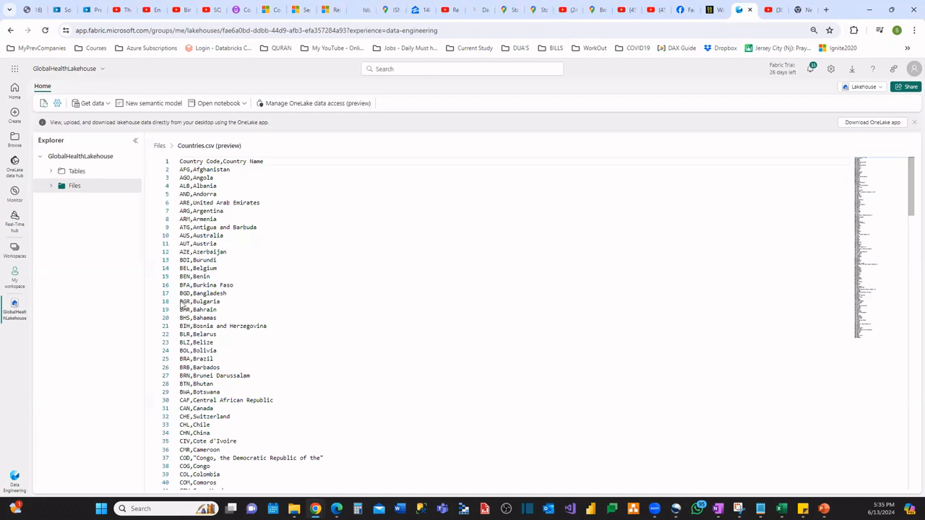
scroll(177, 276, down, 4)
click(74, 186)
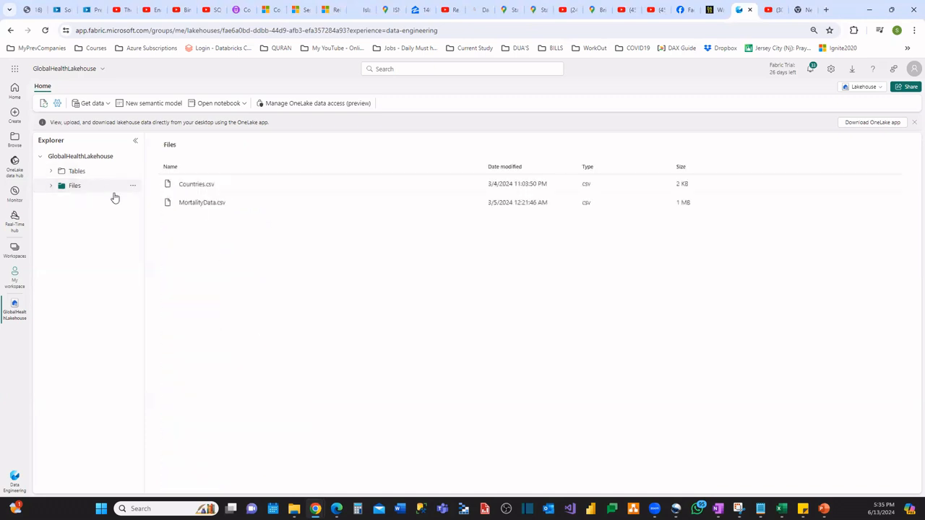
click(201, 204)
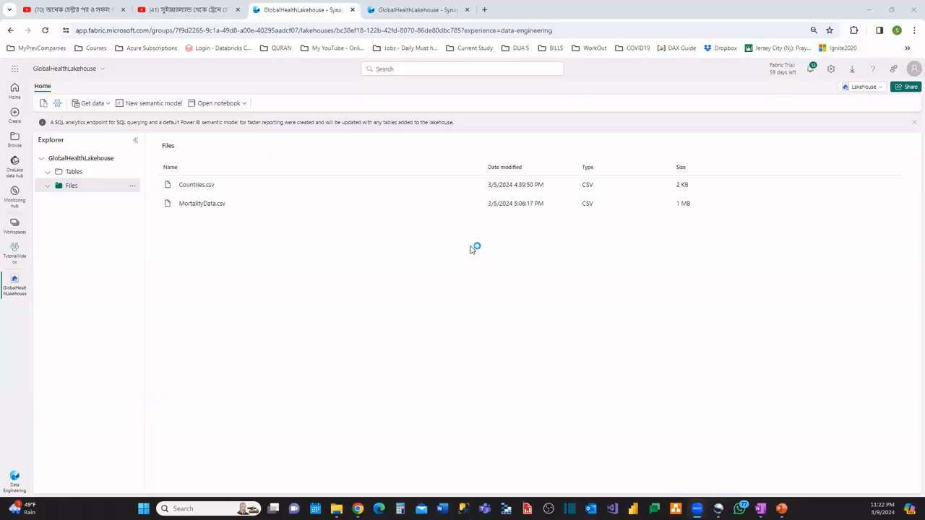
- Create a new Dataflow Gen2 from the lakehouse and rename it Dataflow_MortalityData
click(108, 104)
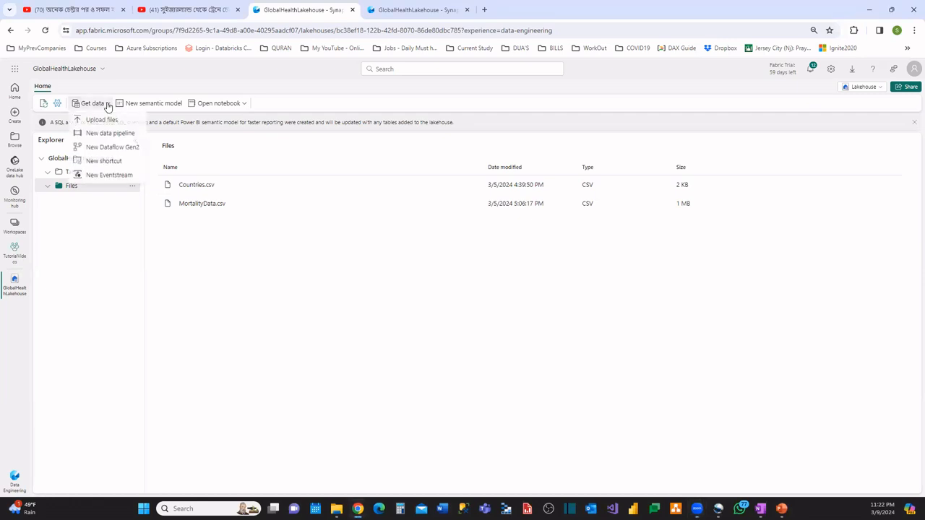
click(101, 148)
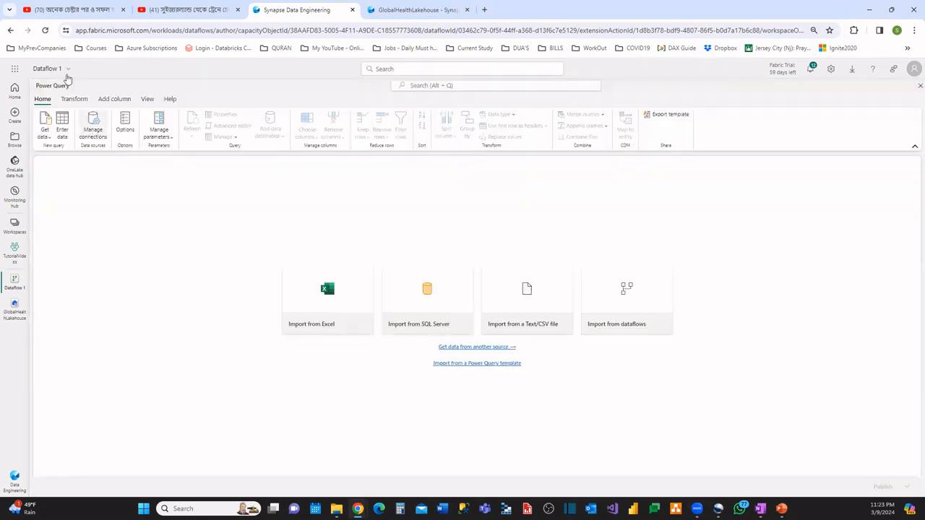
click(64, 69)
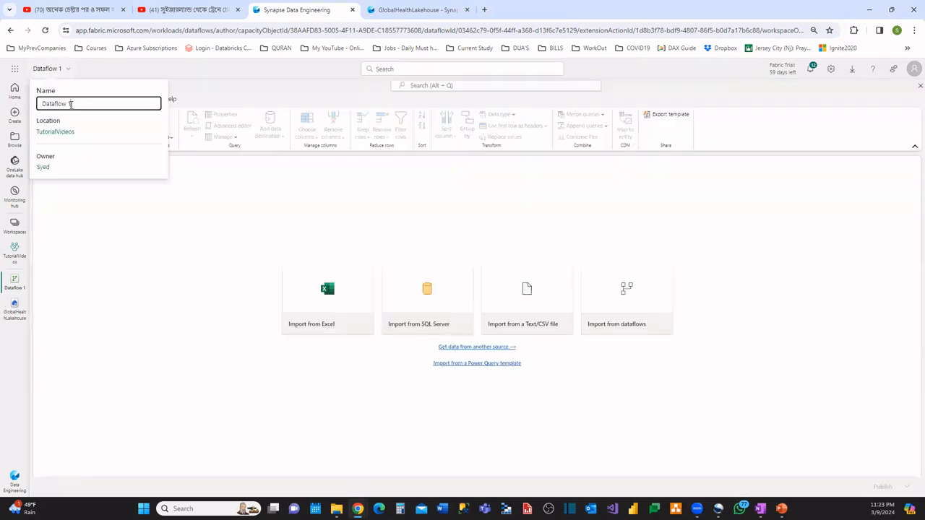
text(_)
text(Tutor)
text(lityData)
key(Return)
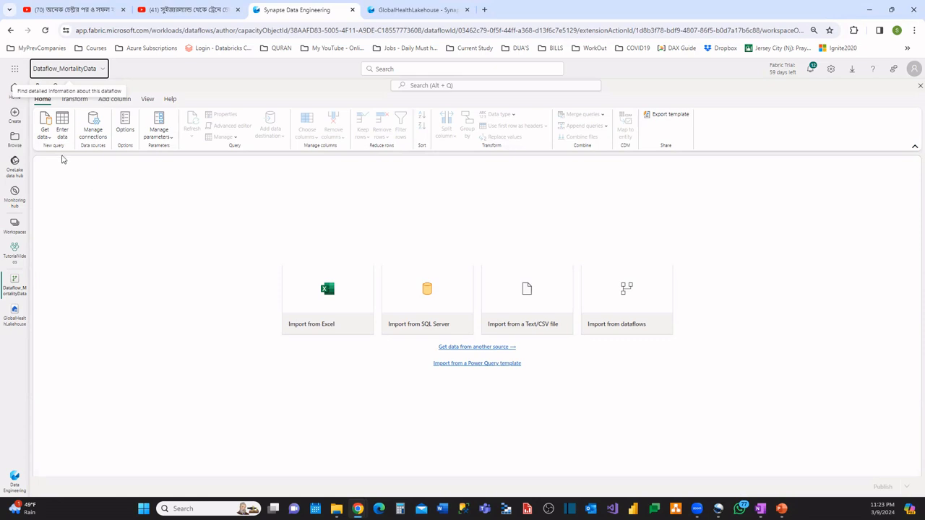
- Search the data sources for "lakehouse" and connect to the Microsoft Fabric Lakehouse source with the existing Lakehouse (none) connection
click(48, 136)
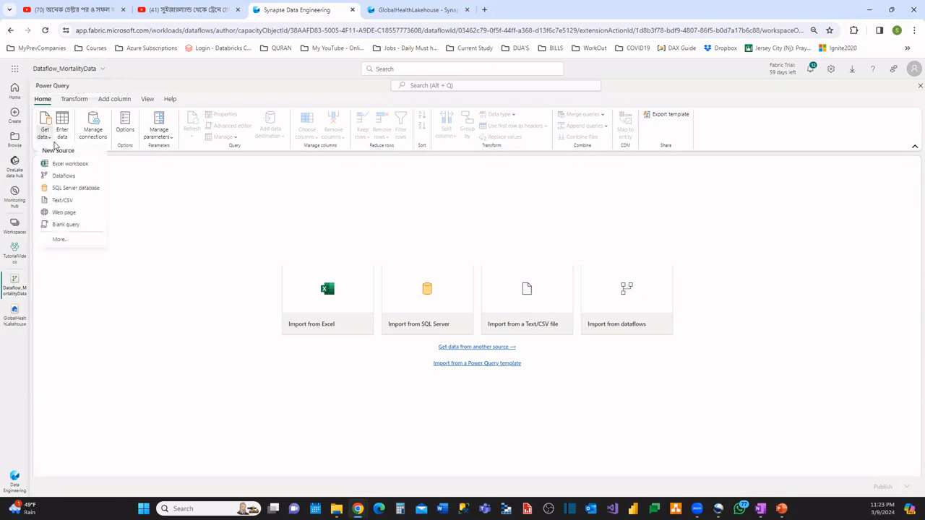
click(58, 241)
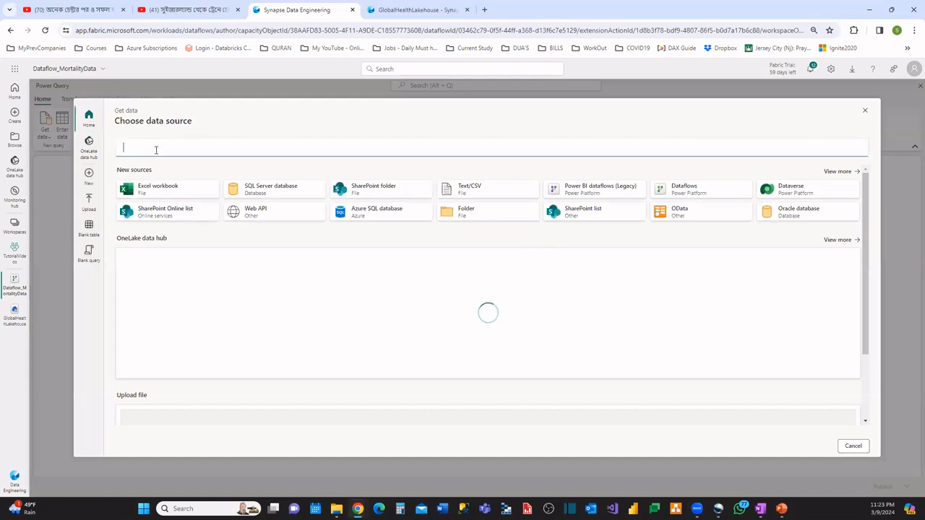
text(lakehouse)
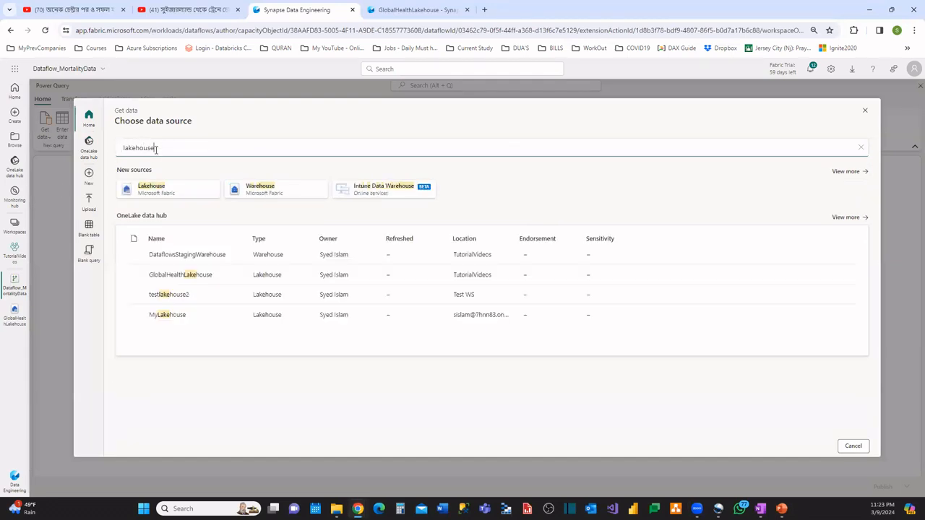
click(151, 193)
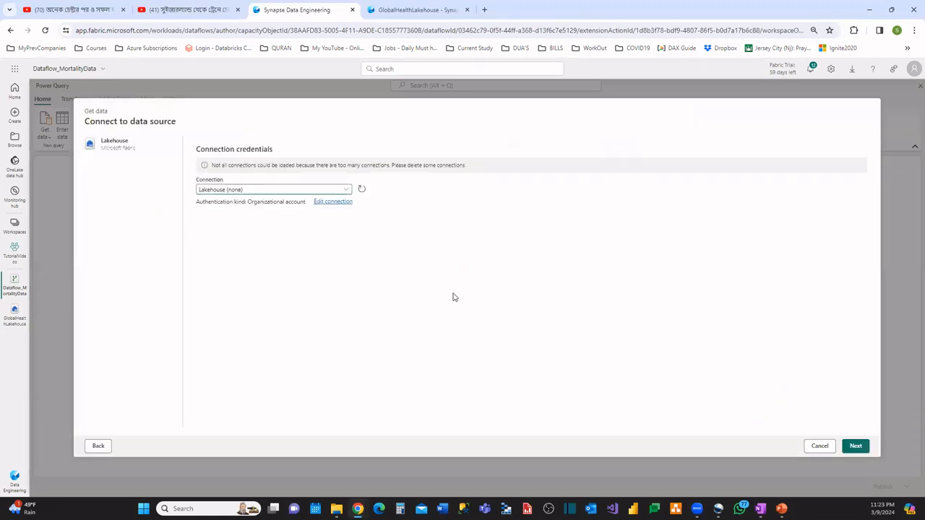
click(855, 446)
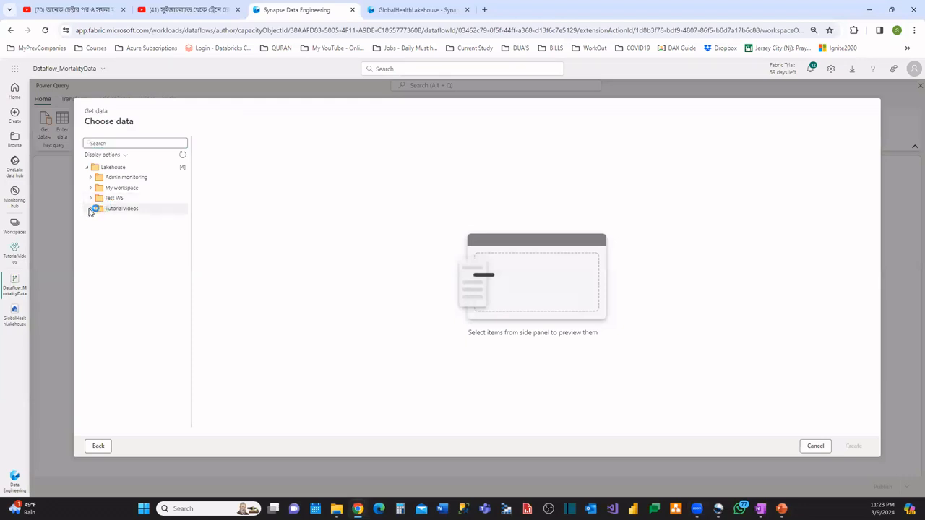
- Import Countries.csv and MortalityData.csv from the Files folder of GlobalHealthLakehouse in the TutorialVideos workspace as queries
click(91, 208)
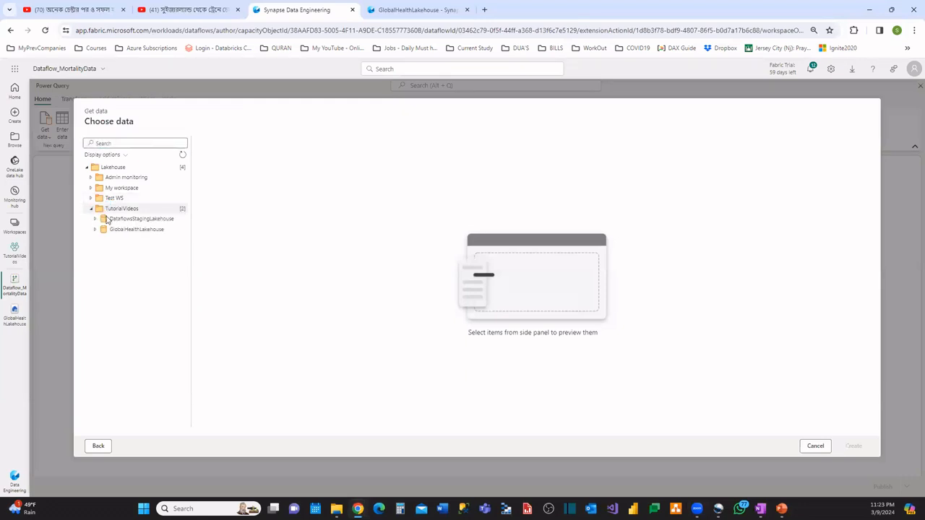
click(95, 230)
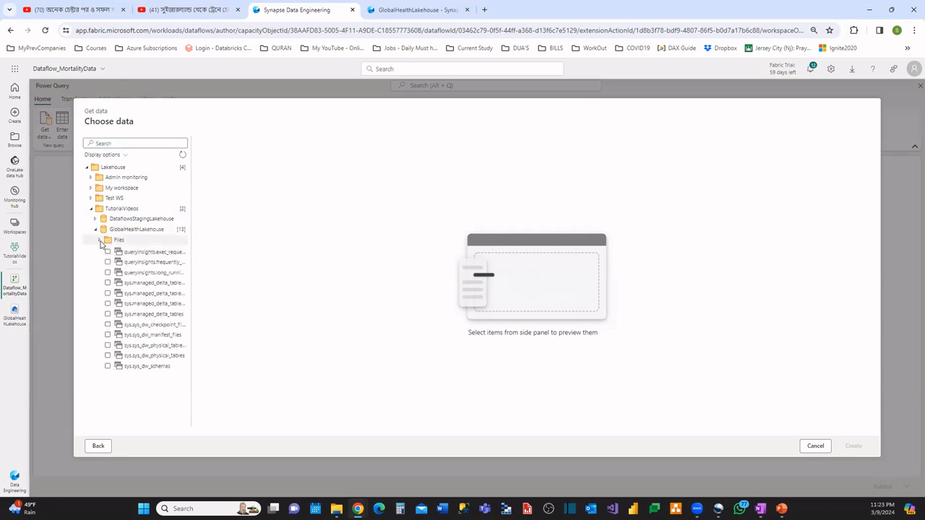
click(101, 241)
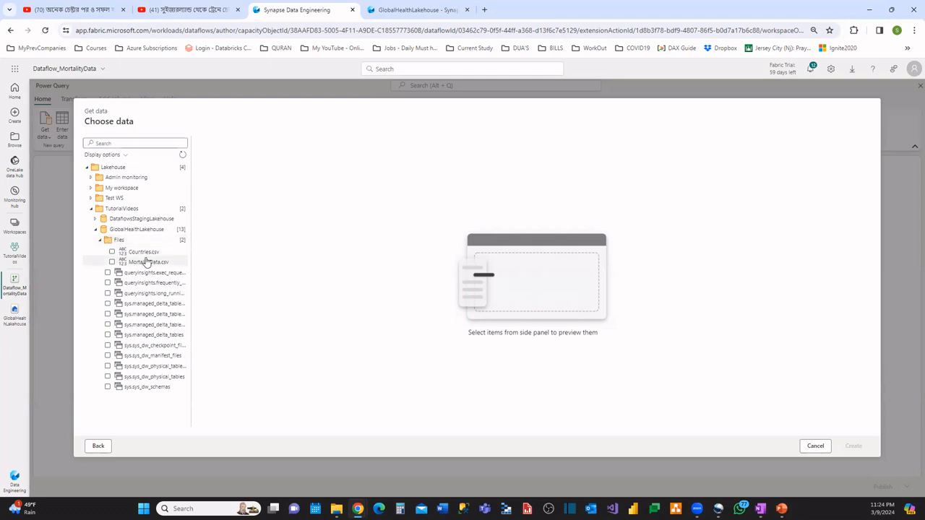
click(112, 252)
click(113, 262)
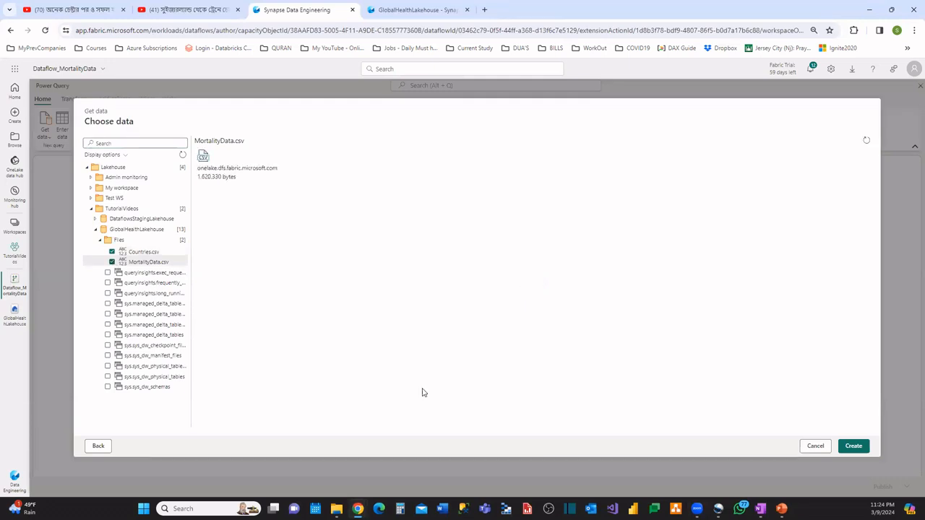
click(852, 448)
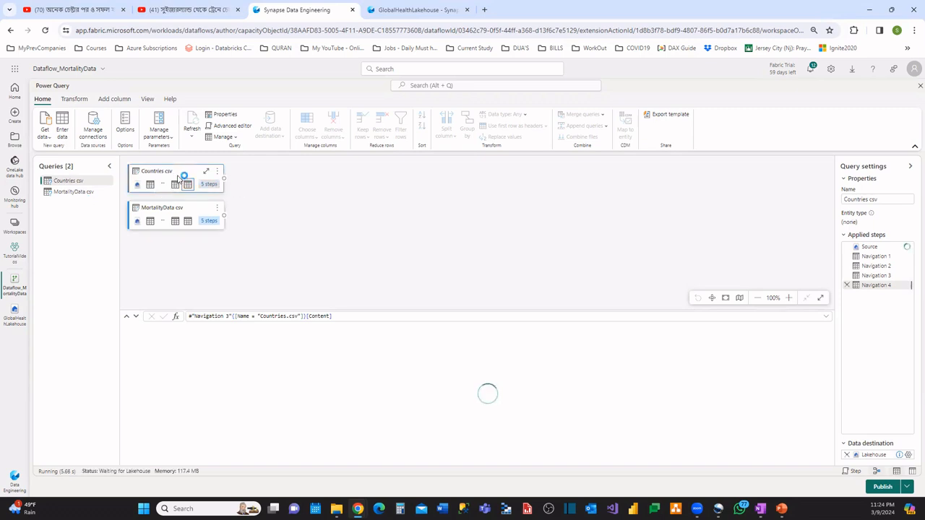
- Load both query previews and use the first row as headers in the Countries csv query
click(168, 210)
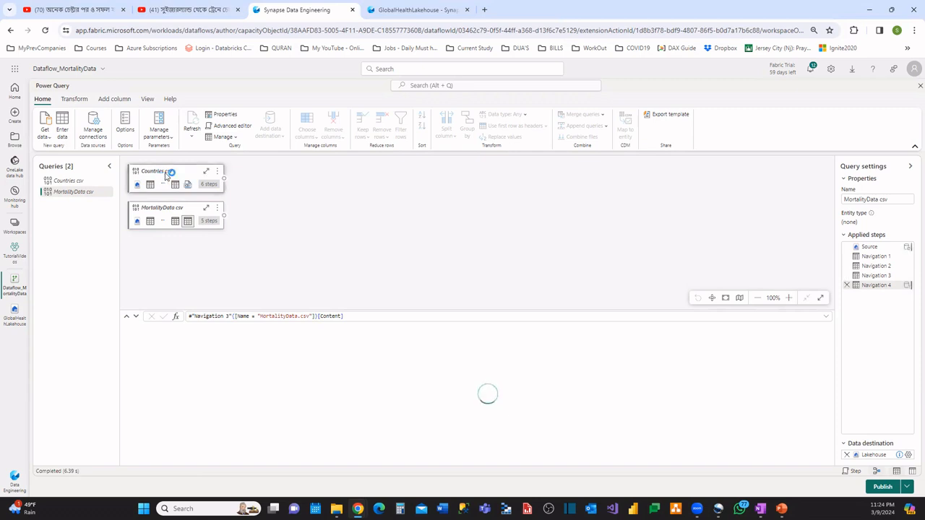
click(165, 173)
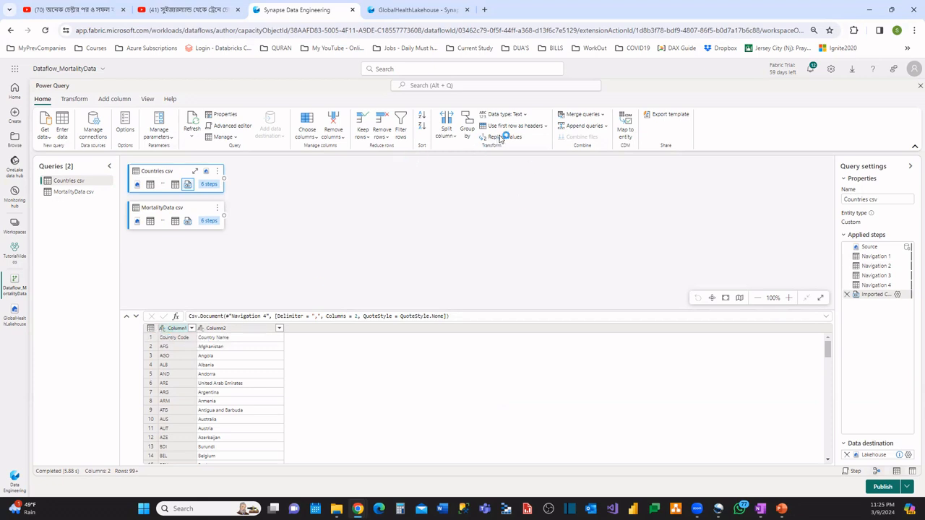
click(546, 126)
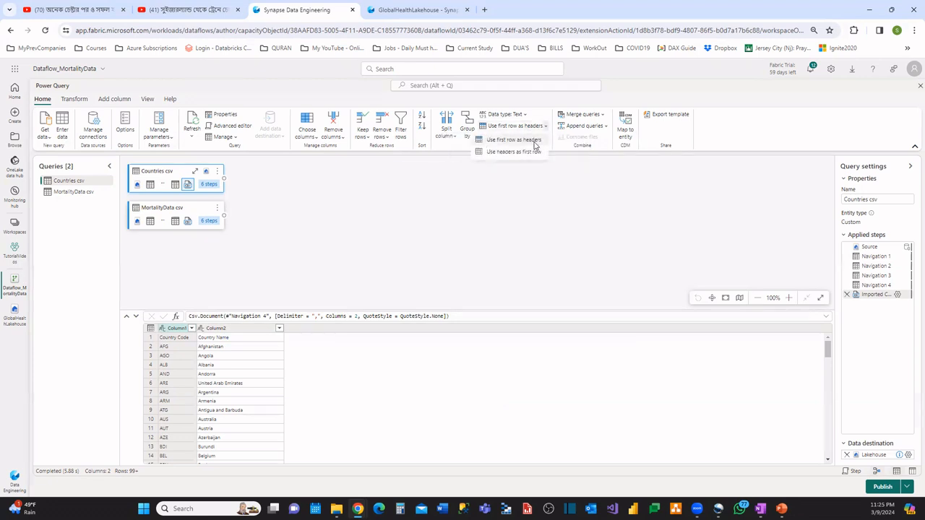
click(534, 142)
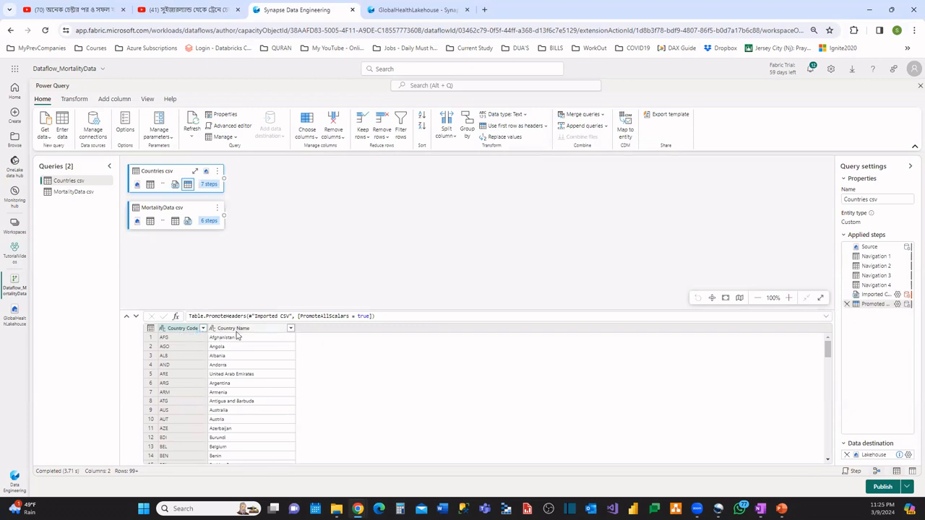
- Use the first row as headers in the MortalityData csv query
click(169, 211)
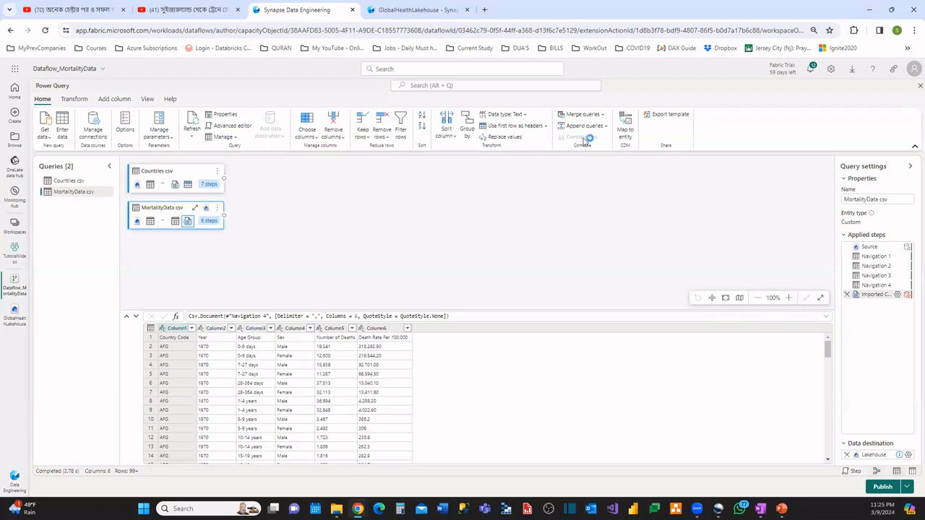
click(537, 126)
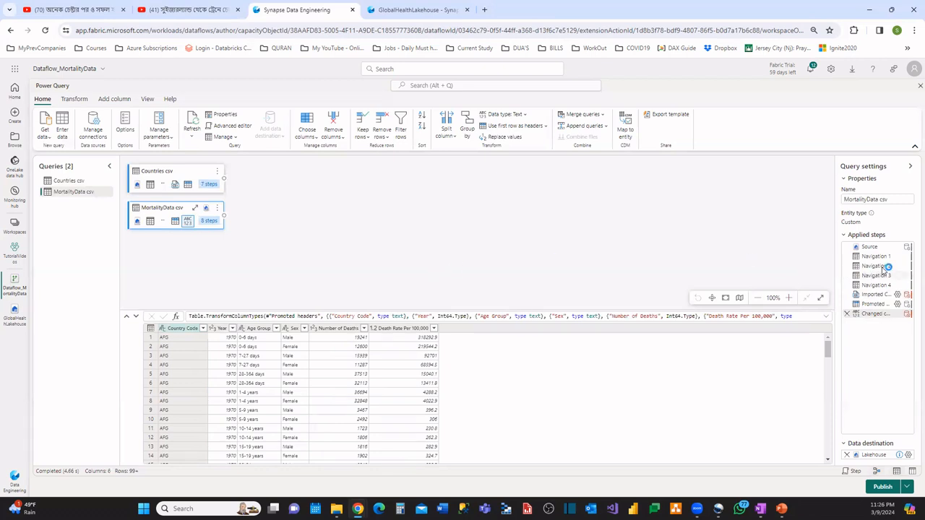
mouse_move(889, 263)
- Start merging queries as new with Countries csv as the left table and MortalityData csv as the right table
click(154, 176)
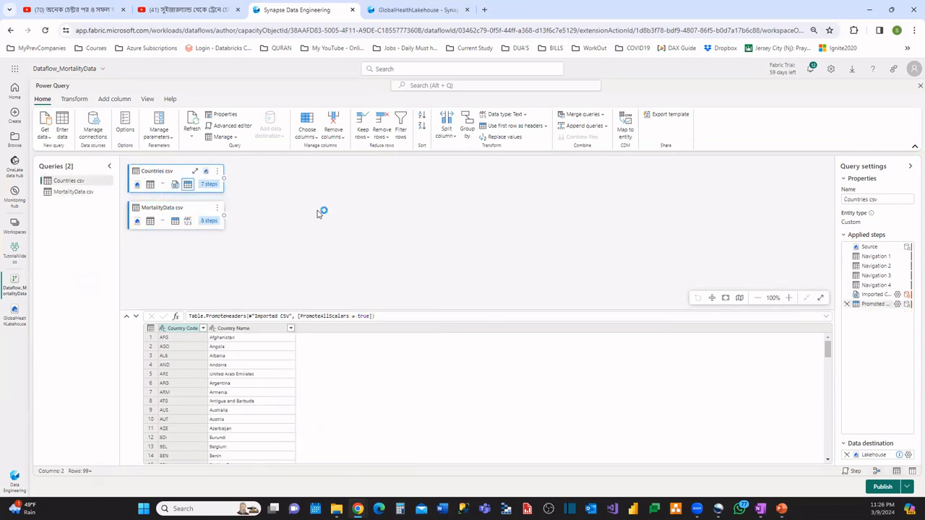
click(582, 114)
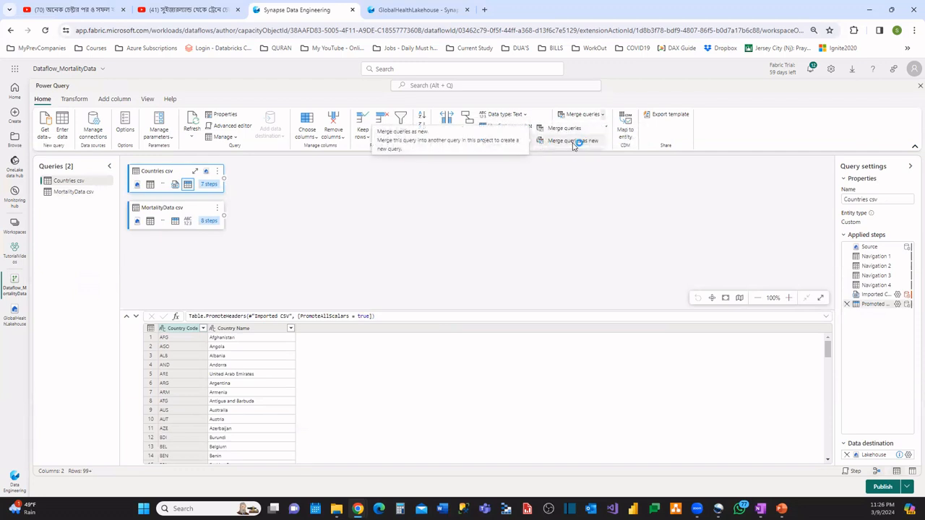
click(573, 141)
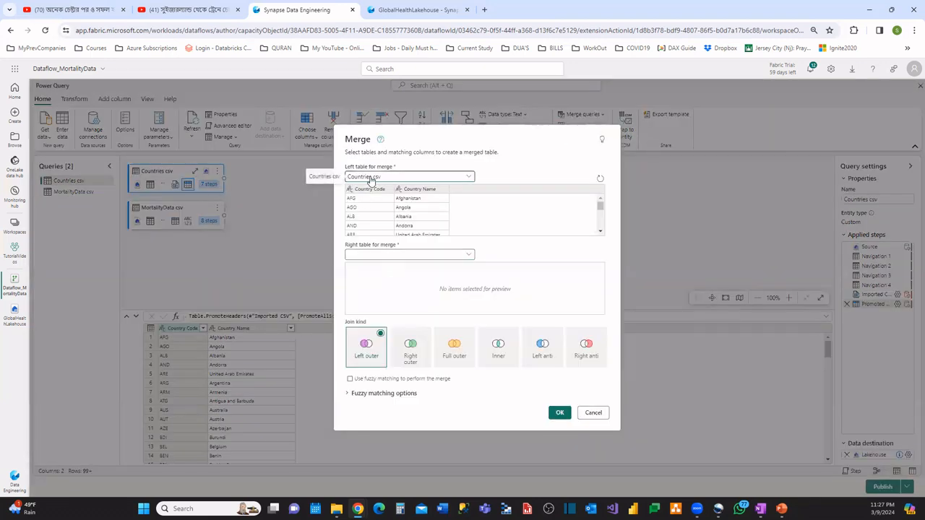
click(388, 256)
click(383, 278)
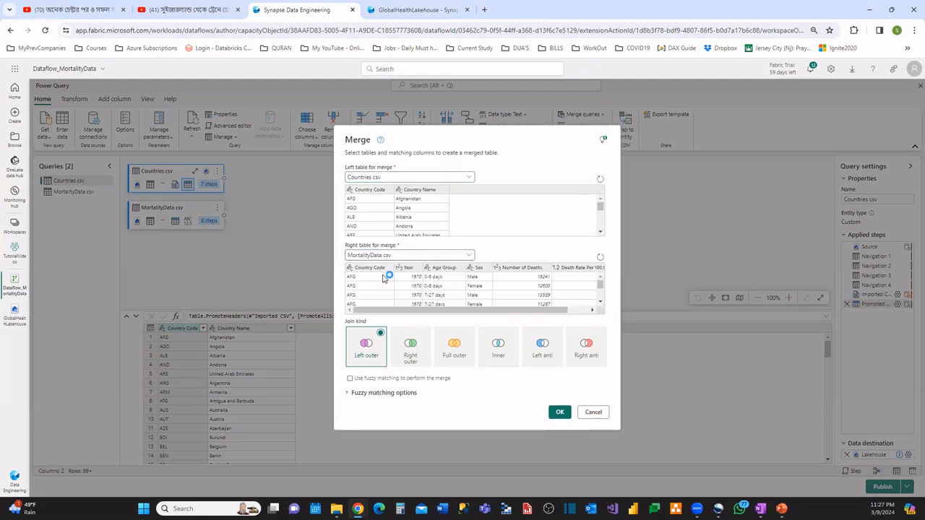
- Match both tables on their Country Code columns and create the merged query with an Inner join
click(362, 191)
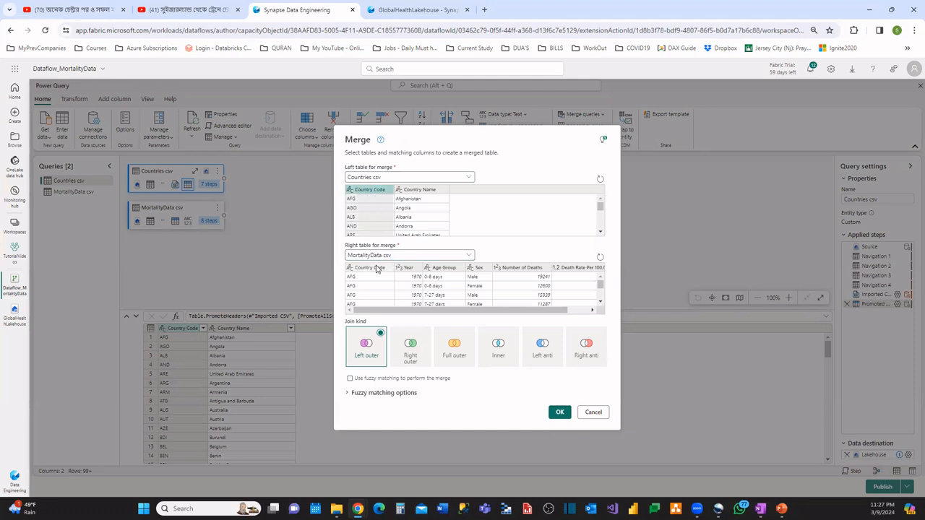
click(375, 268)
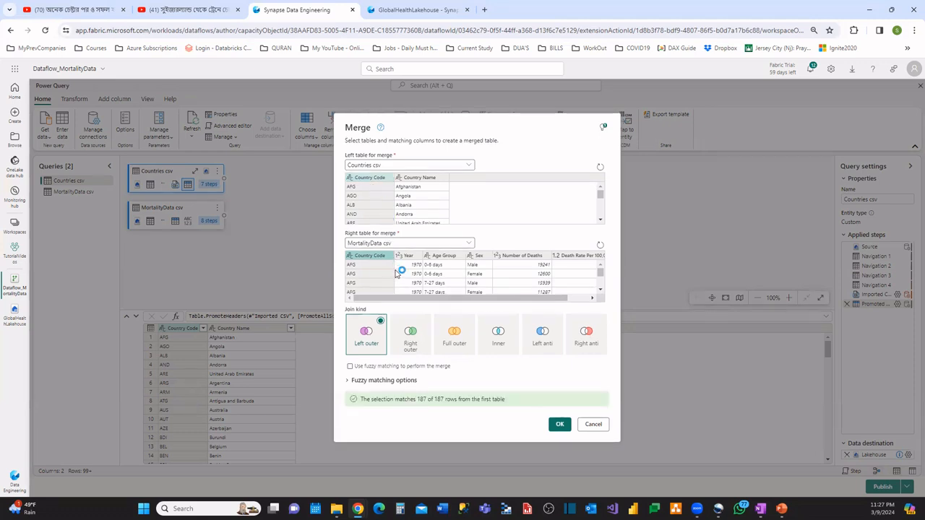
click(502, 344)
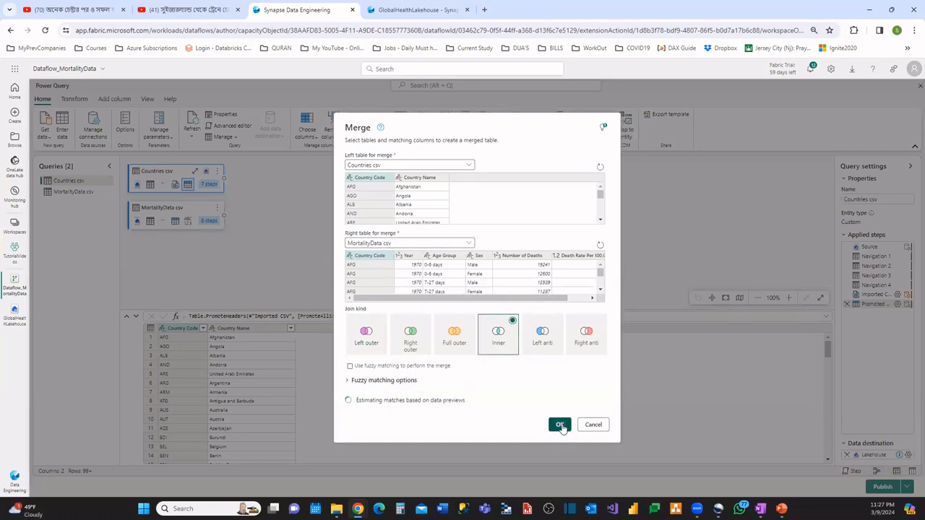
click(561, 426)
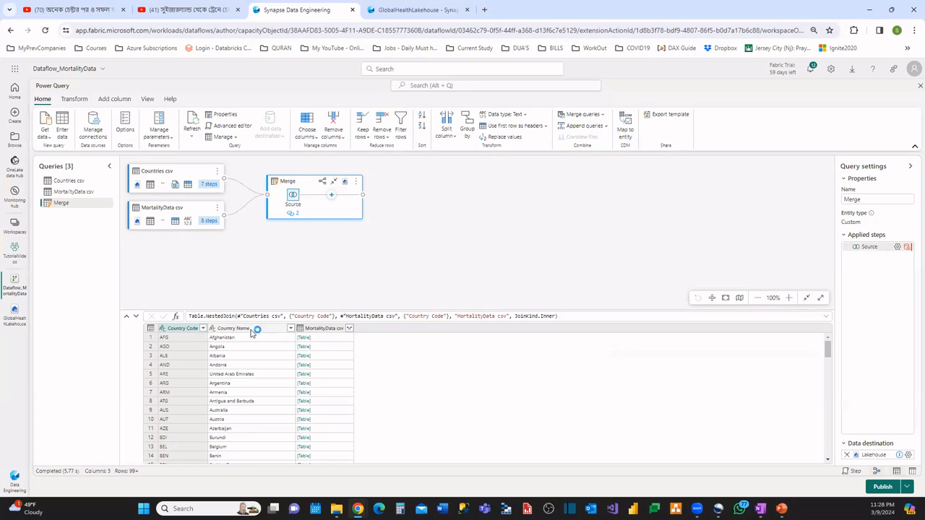
- Expand the MortalityData csv column into Year, Age Group, Sex, Number of Deaths and Death Rate Per 100,000, leaving out Country Code
click(349, 329)
click(349, 329)
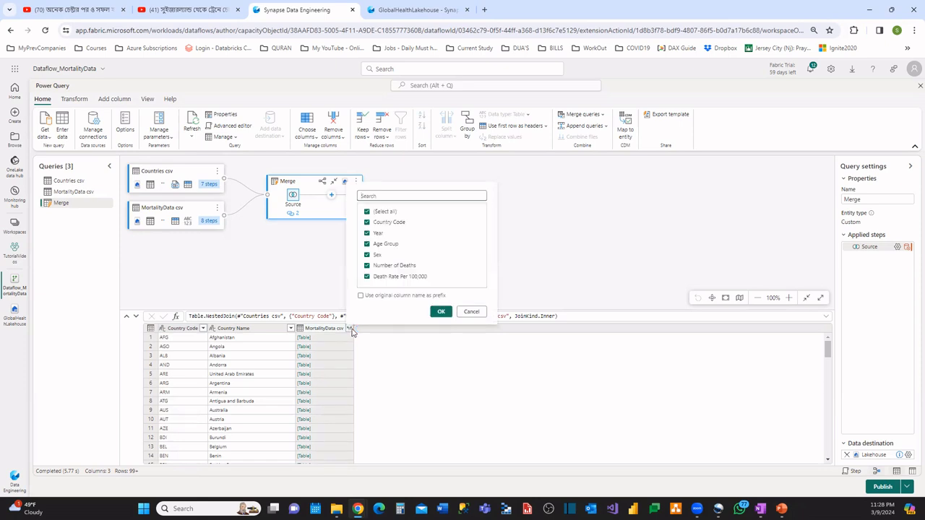
click(367, 213)
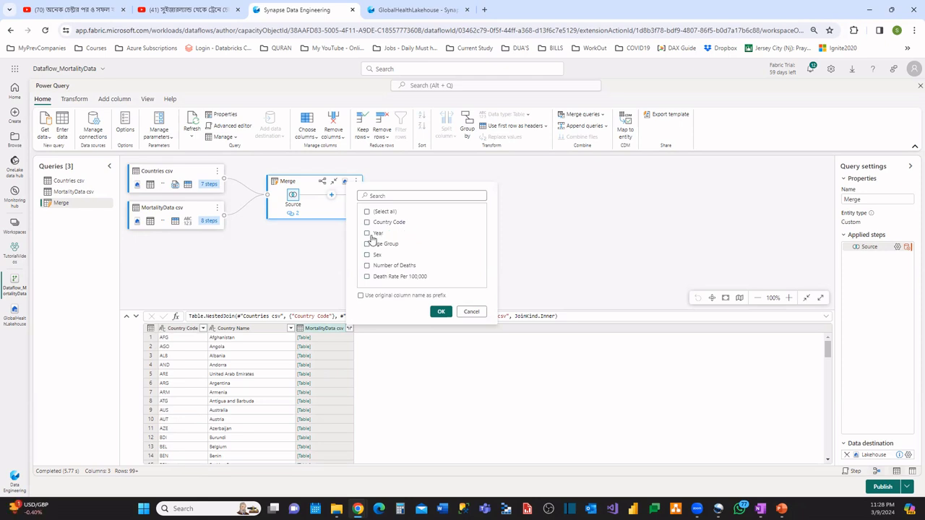
click(366, 233)
click(366, 212)
click(366, 223)
click(365, 234)
click(366, 233)
click(440, 313)
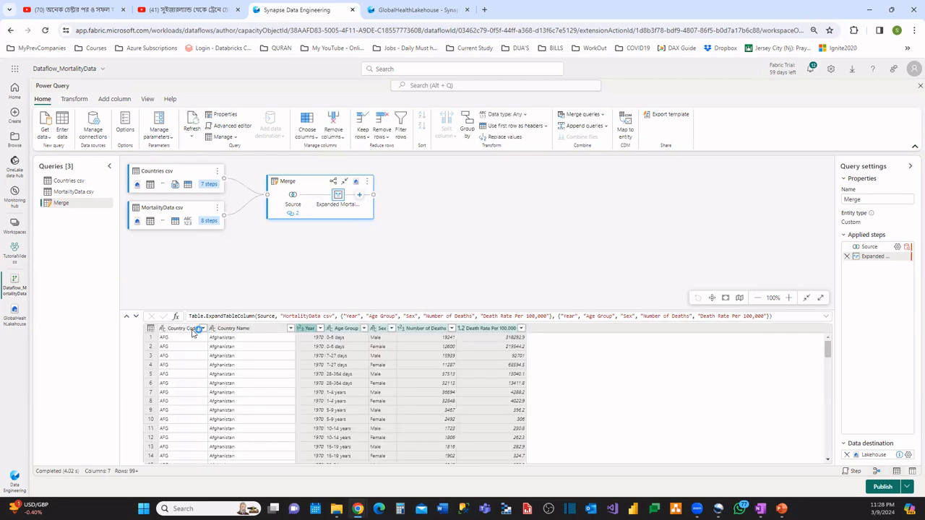
- Rename the merged query's Country Code column, removing the space from its name
right_click(193, 330)
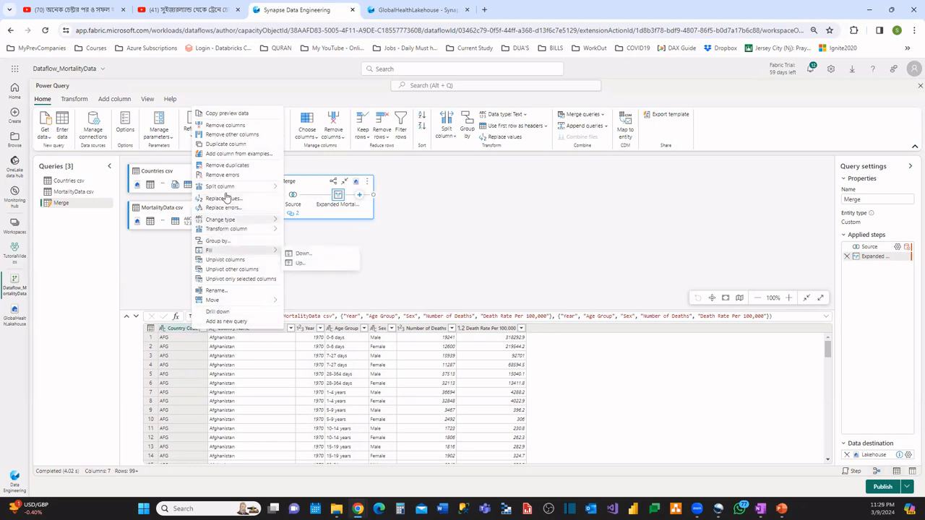
click(222, 290)
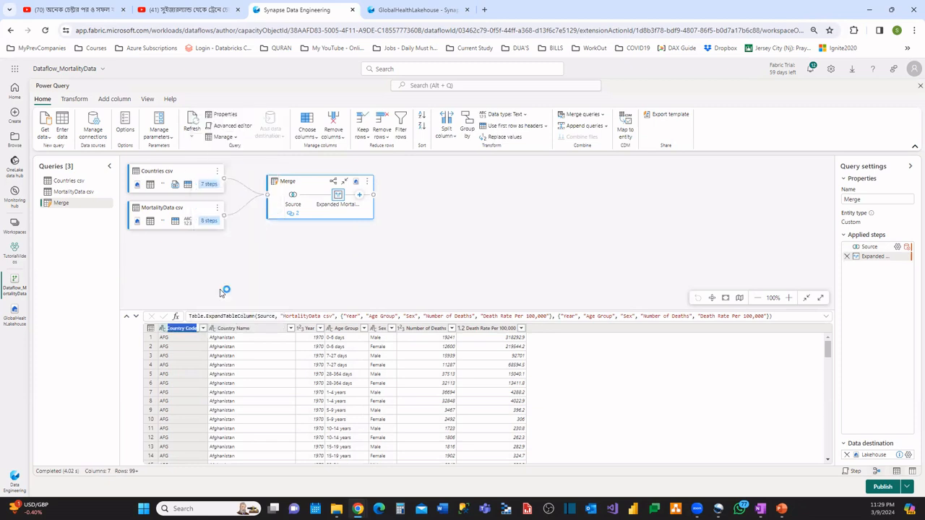
click(188, 330)
key(BackSpace)
key(Return)
click(239, 330)
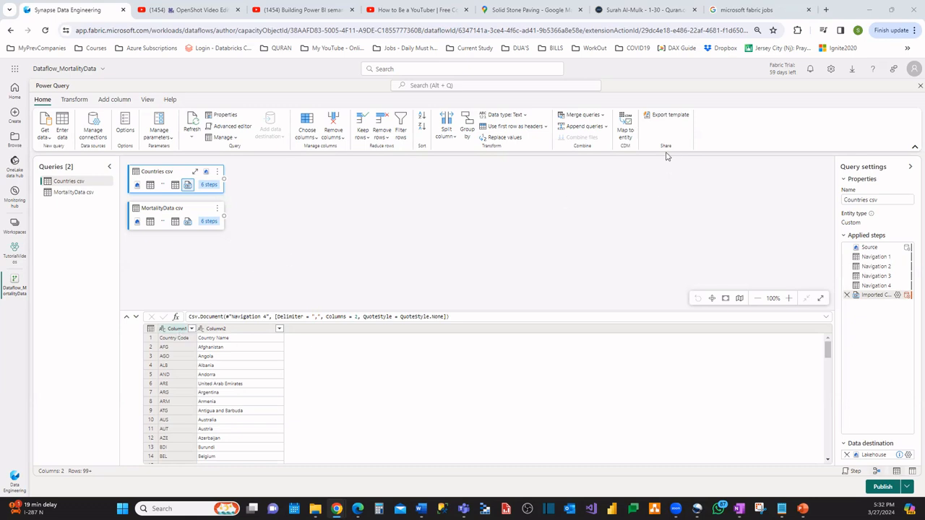
- Use the first row as headers in both the Countries csv and MortalityData csv queries
click(546, 127)
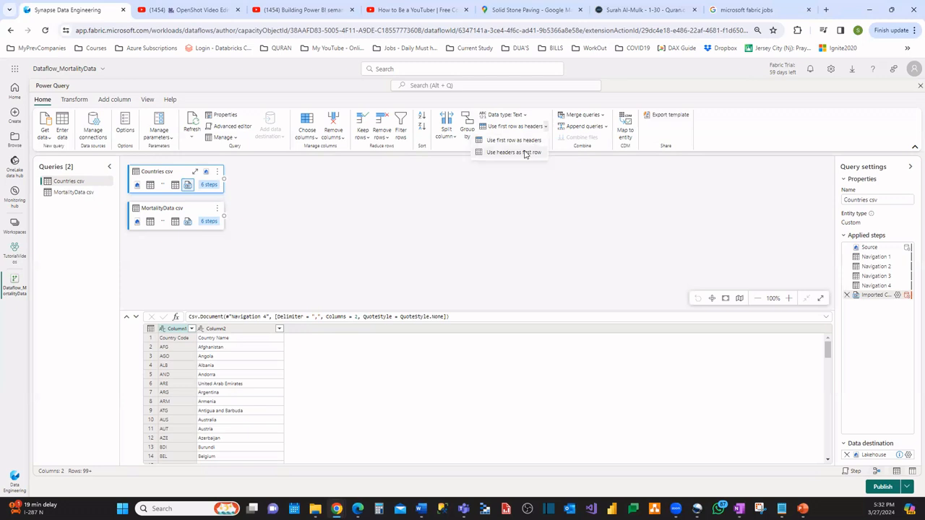
click(514, 140)
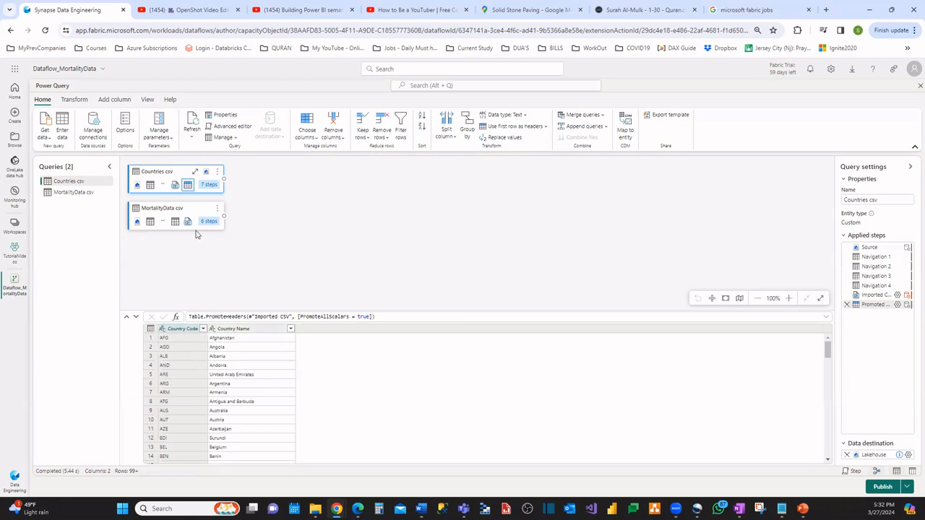
click(162, 212)
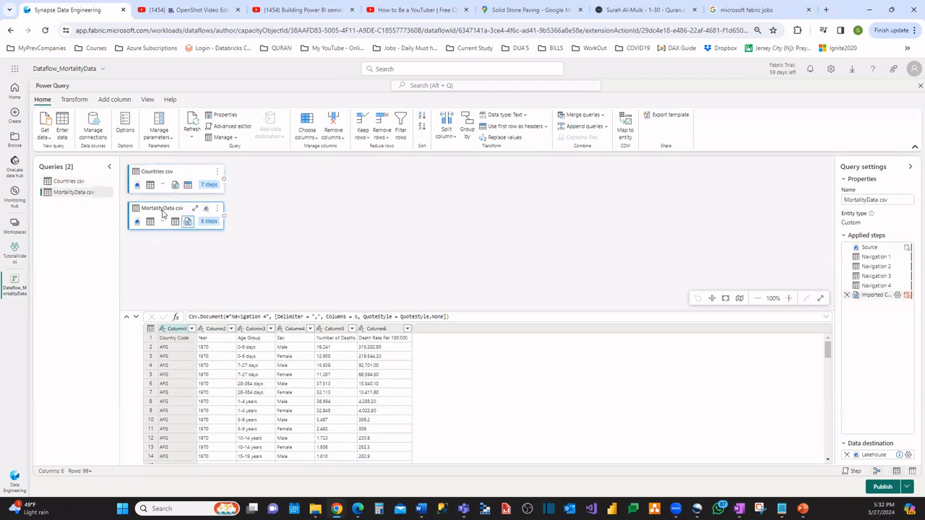
click(546, 127)
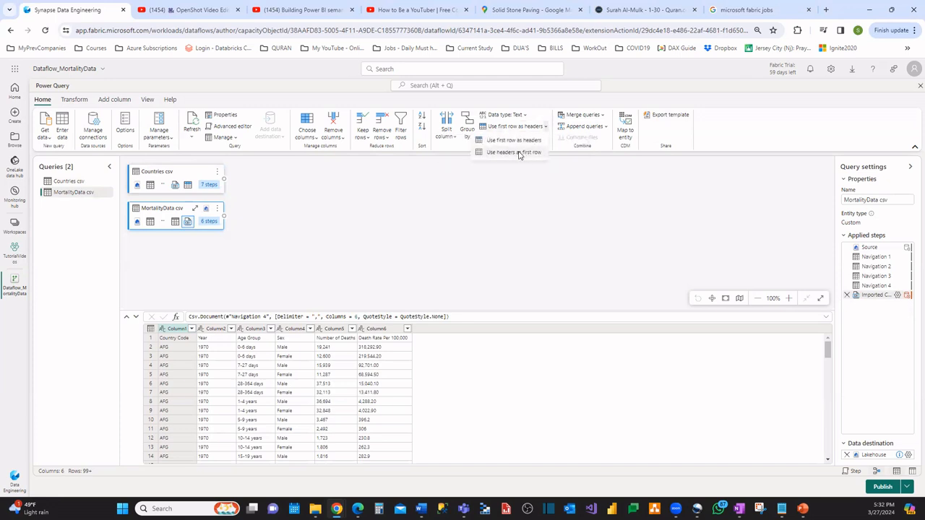
click(514, 141)
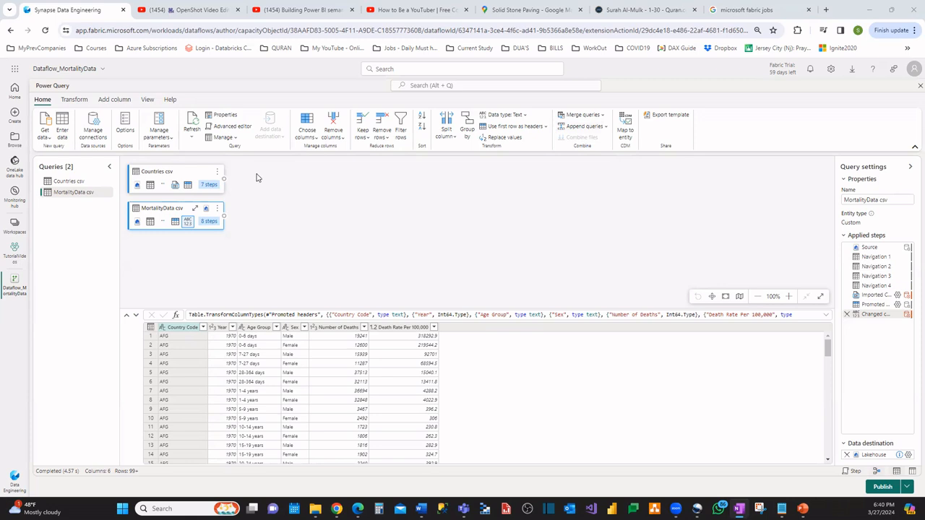
- Start a merge of queries as new, with Countries csv as the left table and MortalityData csv as the right table
click(594, 126)
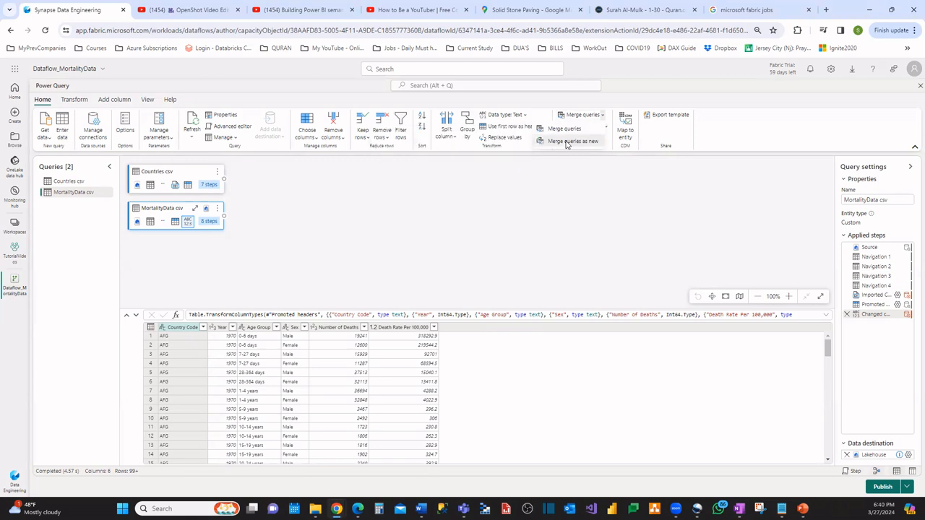
click(564, 141)
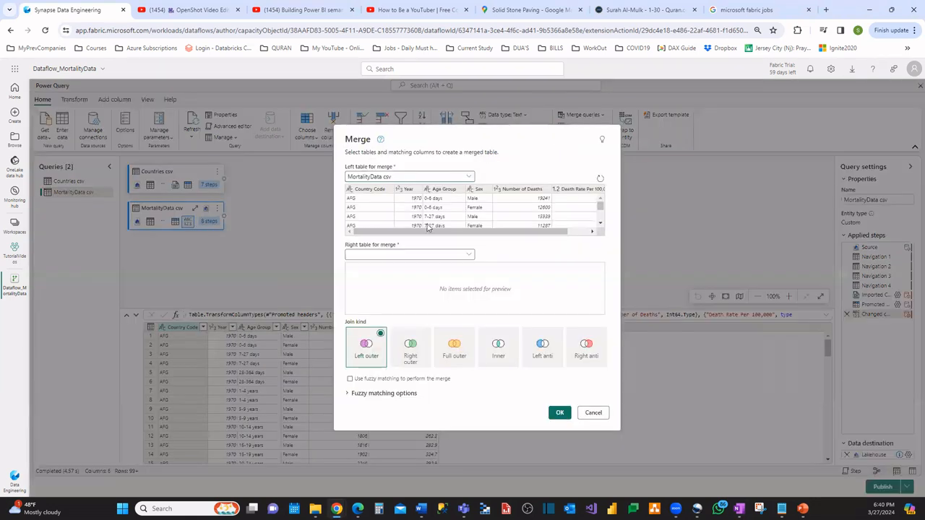
drag(417, 140, 378, 123)
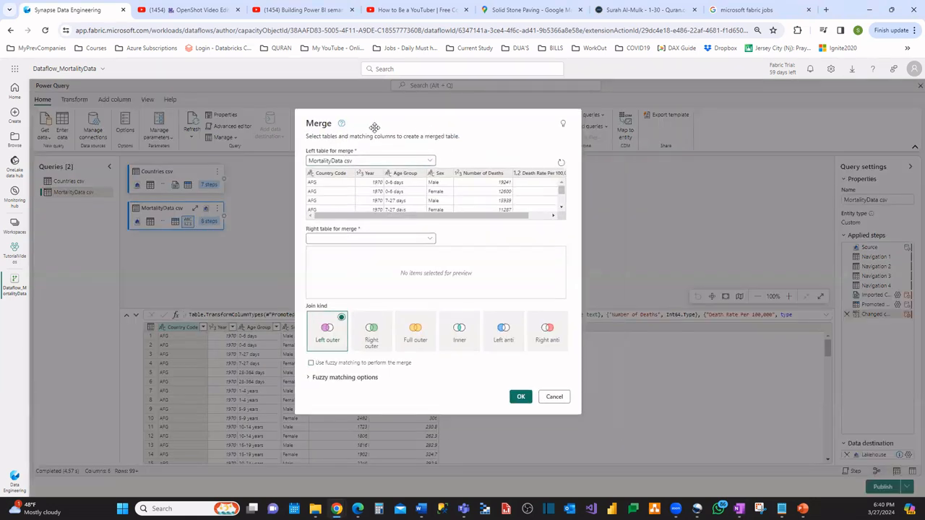
click(355, 162)
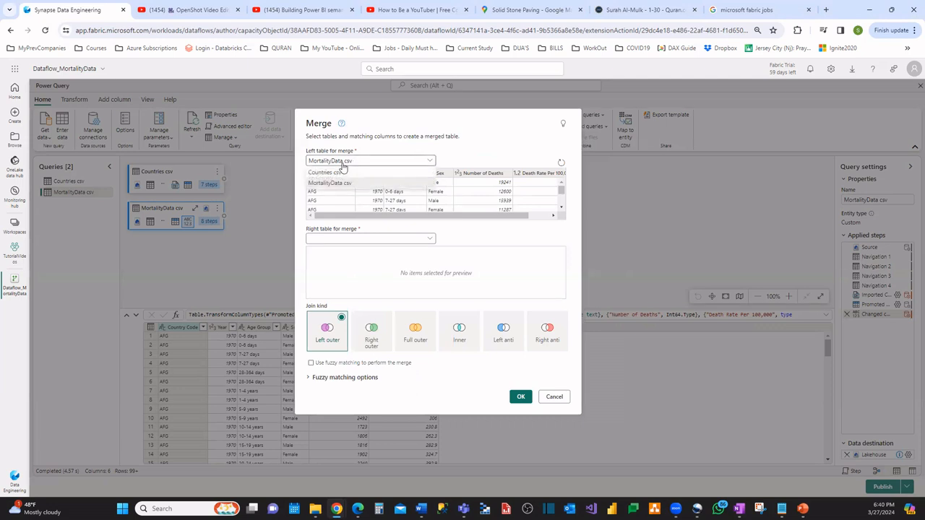
click(341, 173)
click(383, 239)
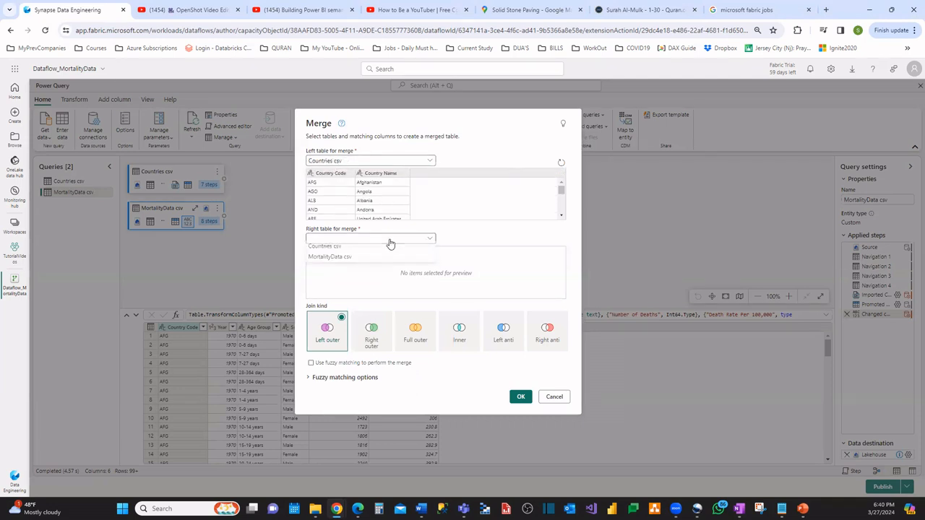
click(330, 261)
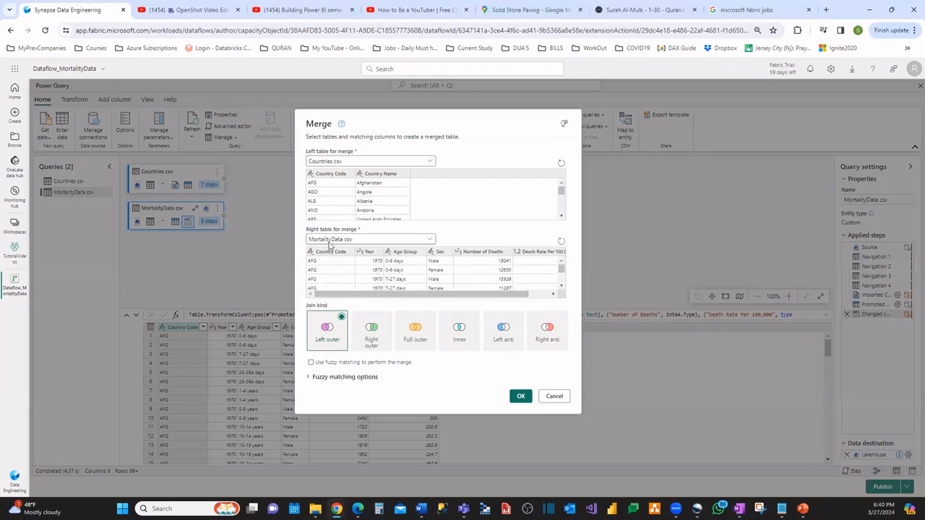
- Match the two tables on Country Code and create the merged query with an Inner join
click(329, 176)
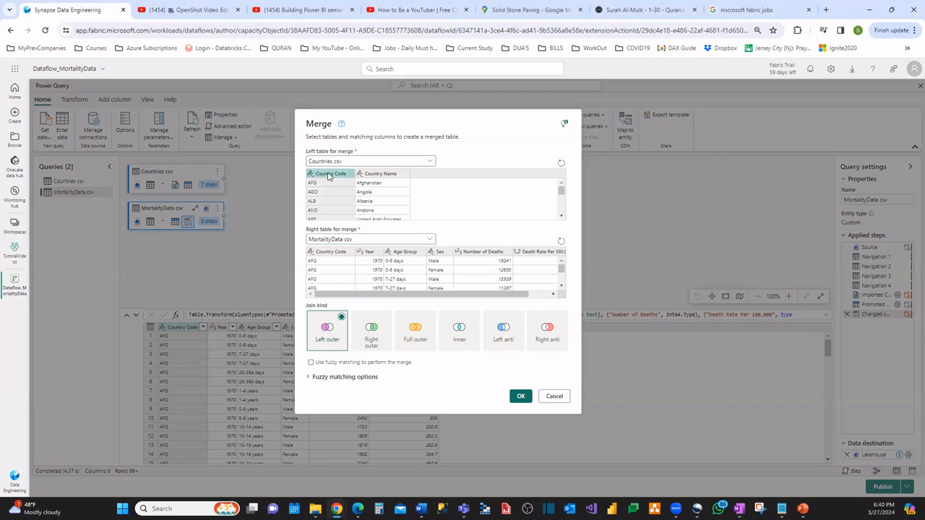
click(327, 252)
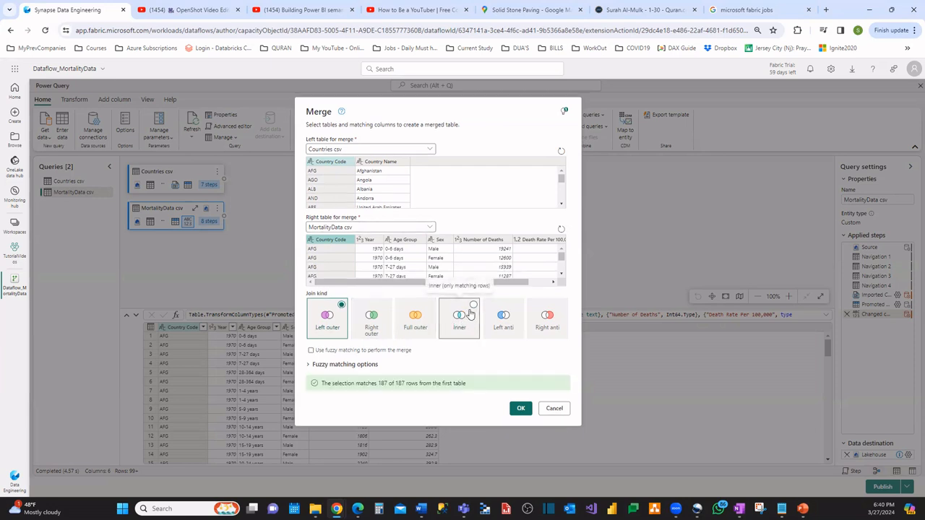
click(470, 318)
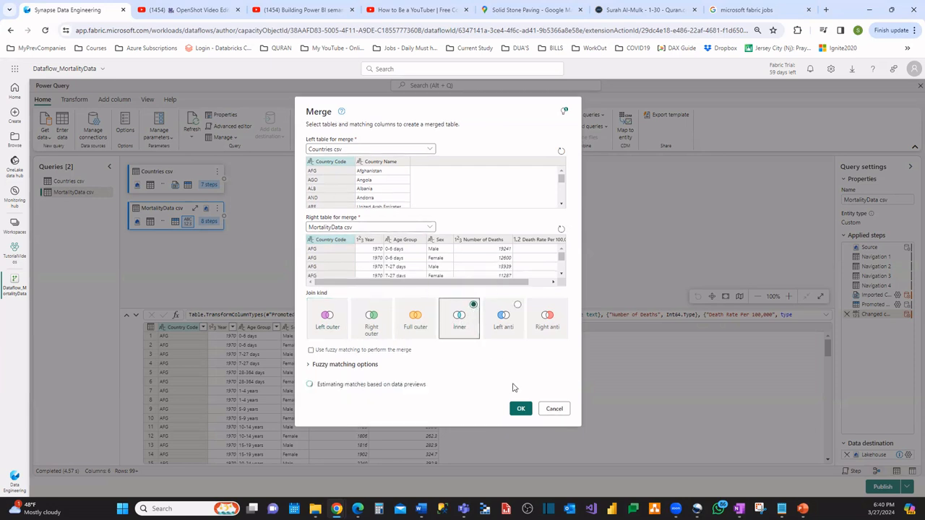
click(521, 409)
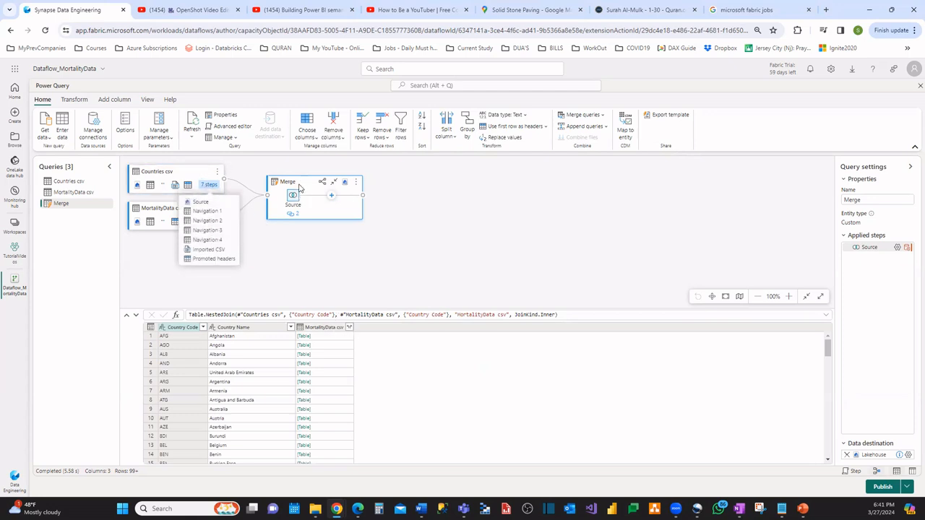
- Rename the merged query as Final_MortalityData
right_click(291, 183)
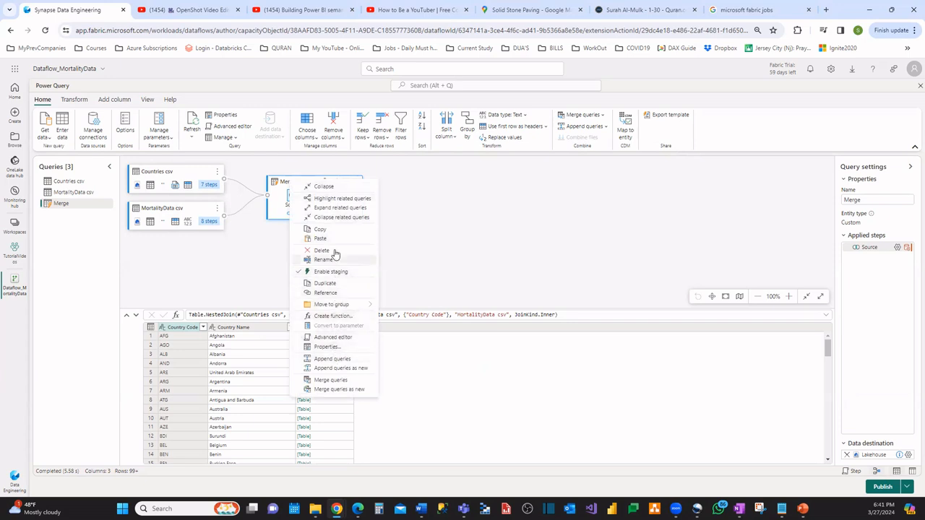
click(332, 260)
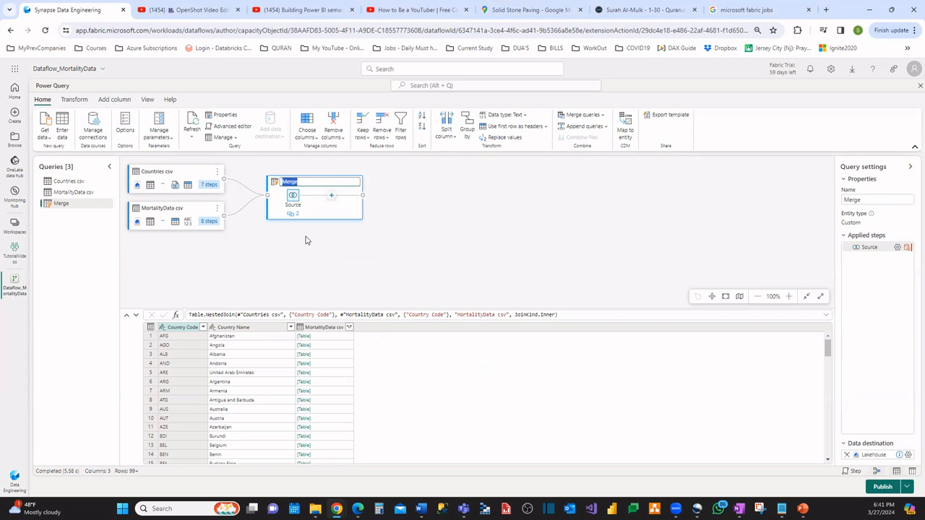
text(Final_MortalityData)
click(404, 219)
click(403, 218)
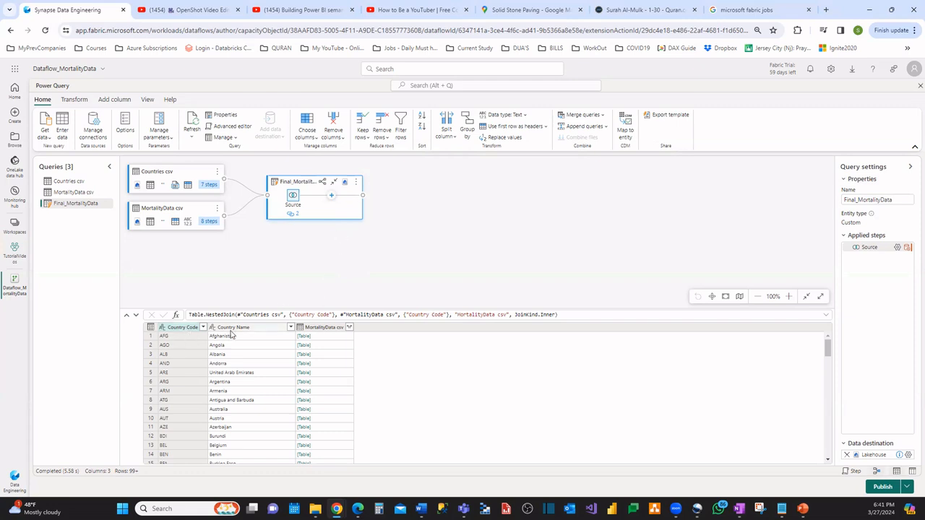
- Expand the nested MortalityData csv column into all its fields except Country Code, without the original column name as prefix
click(350, 329)
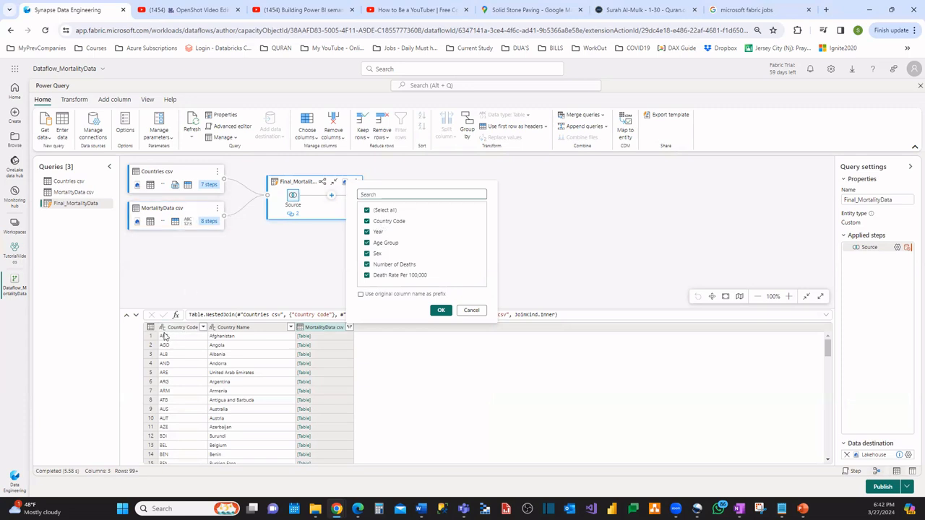
click(367, 222)
click(437, 310)
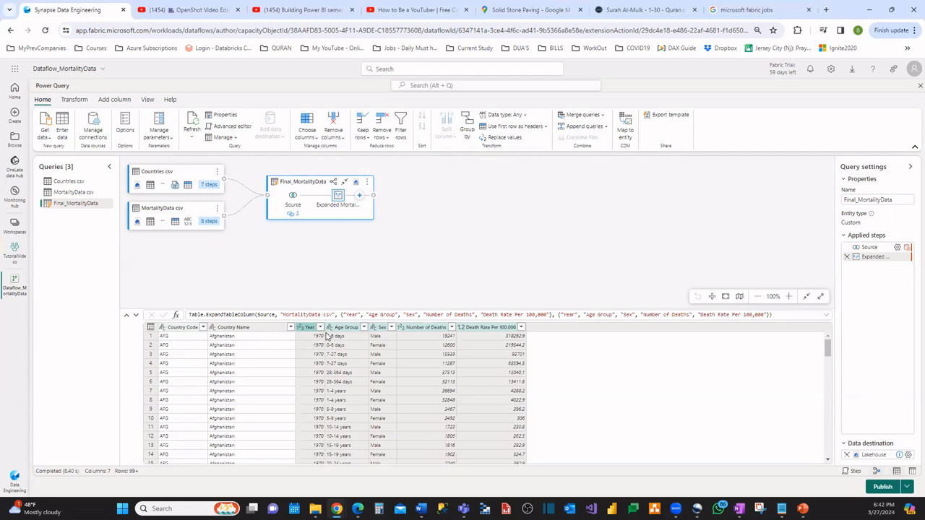
- Rename the Country Code column of Final_MortalityData as CountryCode
right_click(180, 329)
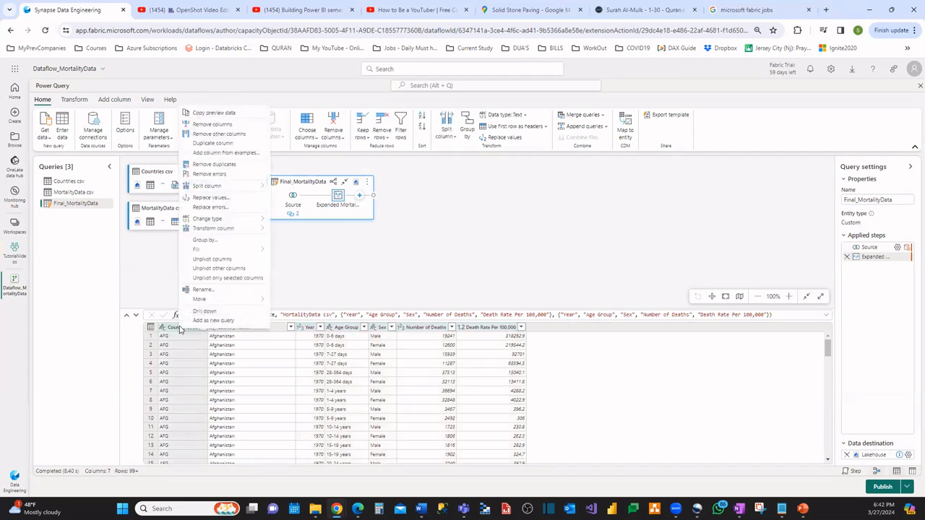
click(199, 290)
click(188, 326)
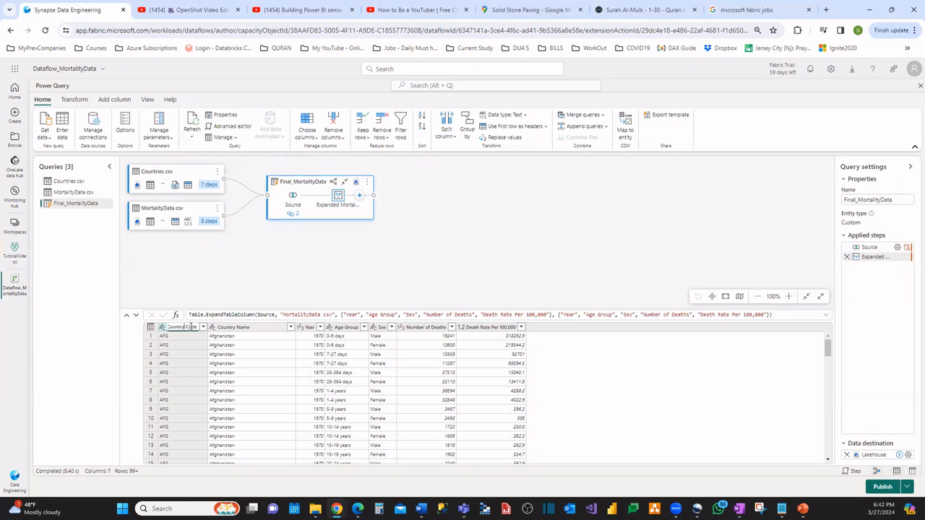
key(BackSpace)
key(Return)
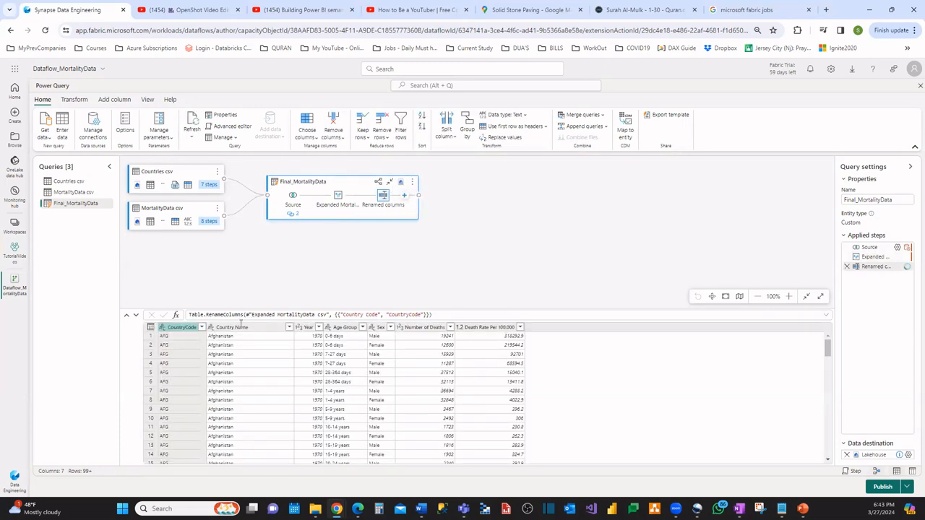
- Rename the Country Name column of Final_MortalityData as CountryName
right_click(234, 329)
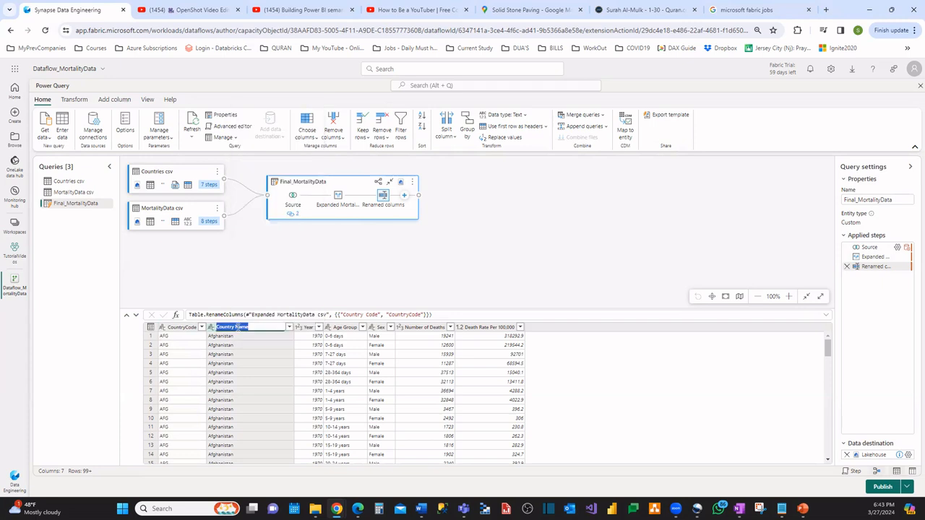
click(238, 327)
key(BackSpace)
click(305, 328)
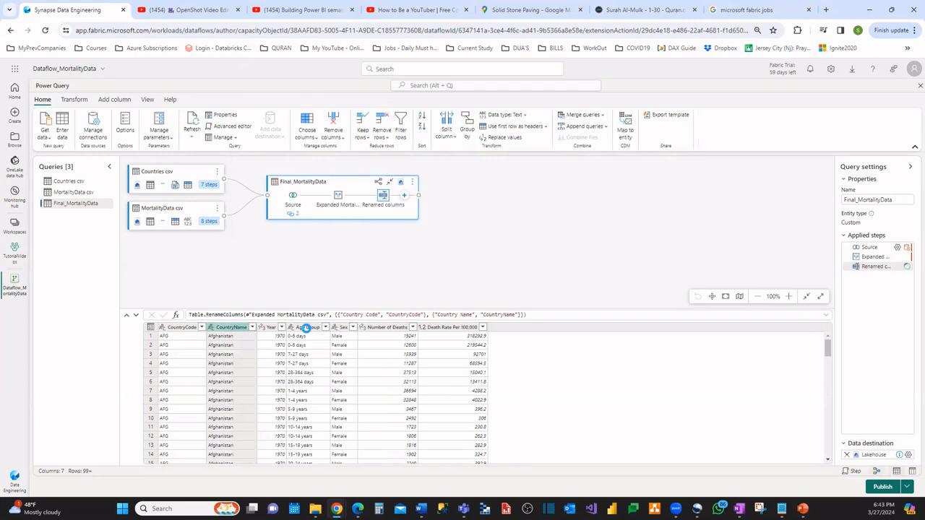
- Rename the Age Group column of Final_MortalityData as AgeGroup
right_click(307, 328)
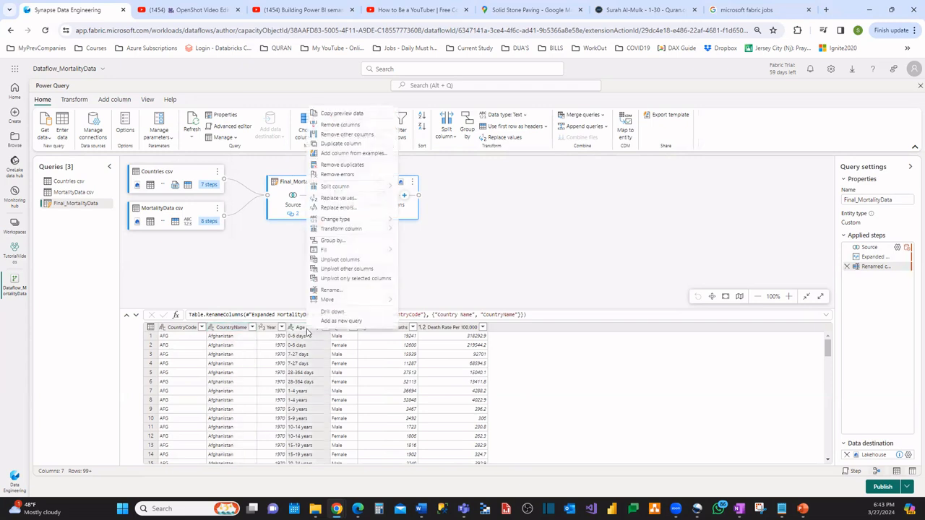
click(332, 290)
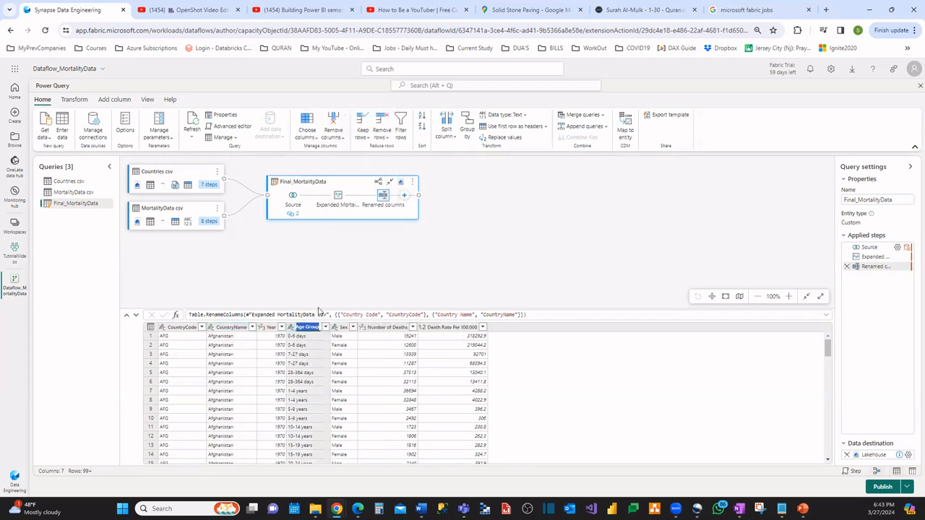
click(307, 326)
key(BackSpace)
click(384, 329)
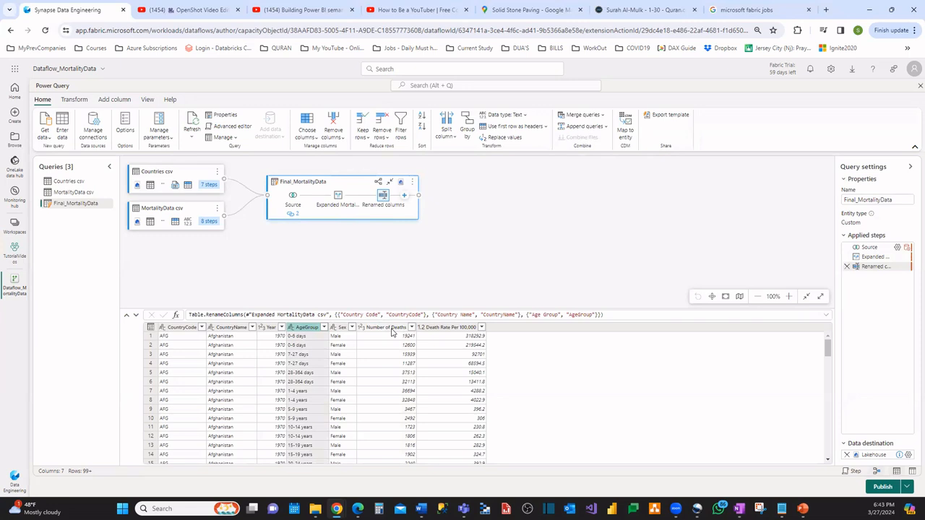
- Rename the Number of Deaths column of Final_MortalityData as NumberOfDeaths
right_click(392, 331)
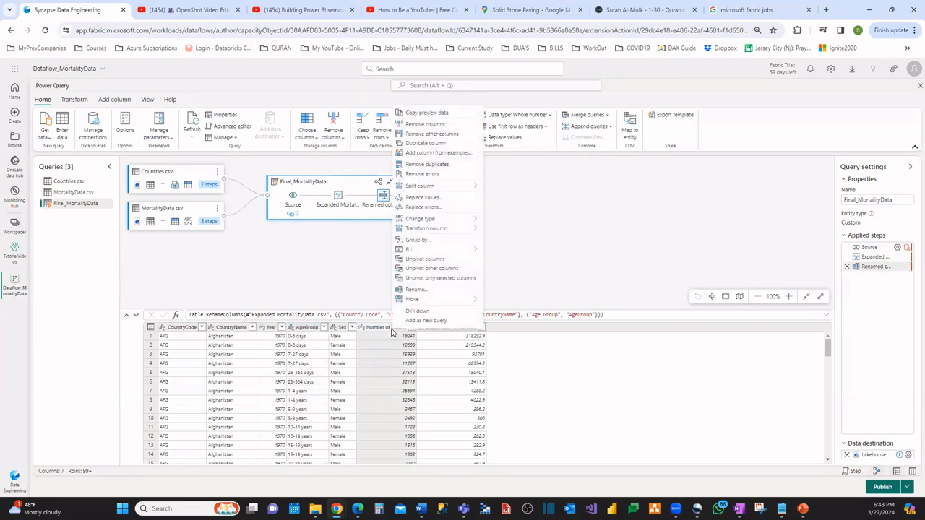
click(411, 296)
click(387, 327)
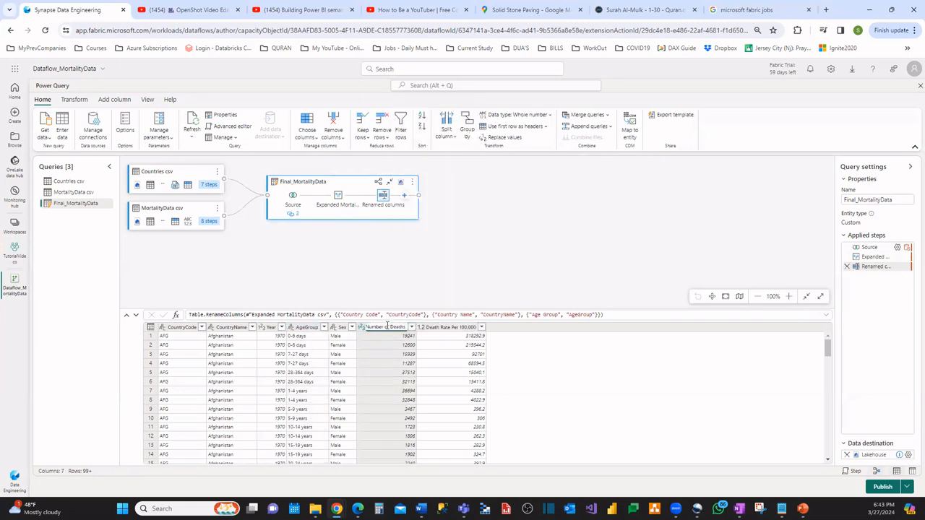
key(BackSpace)
key(BackSpace)
key(BackSpace)
text(Of)
key(Escape)
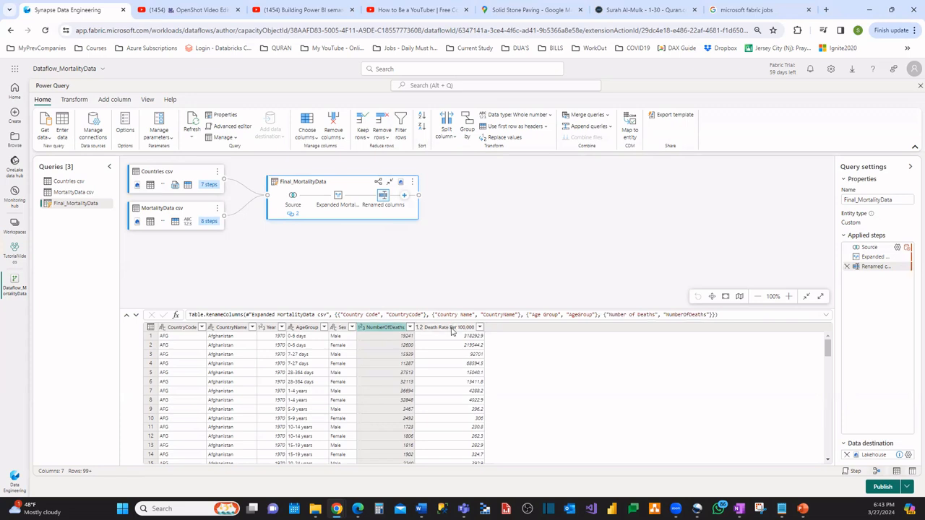
- Rename the Death Rate Per 100,000 column of Final_MortalityData as DeathRate
right_click(452, 328)
click(473, 289)
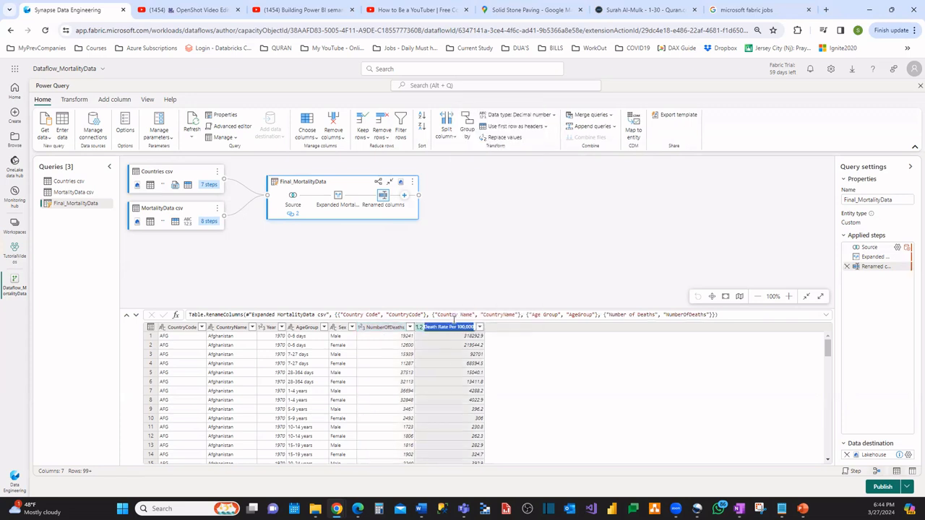
click(441, 327)
key(BackSpace)
key(BackSpace)
key(Right)
key(Right)
key(Right)
key(Right)
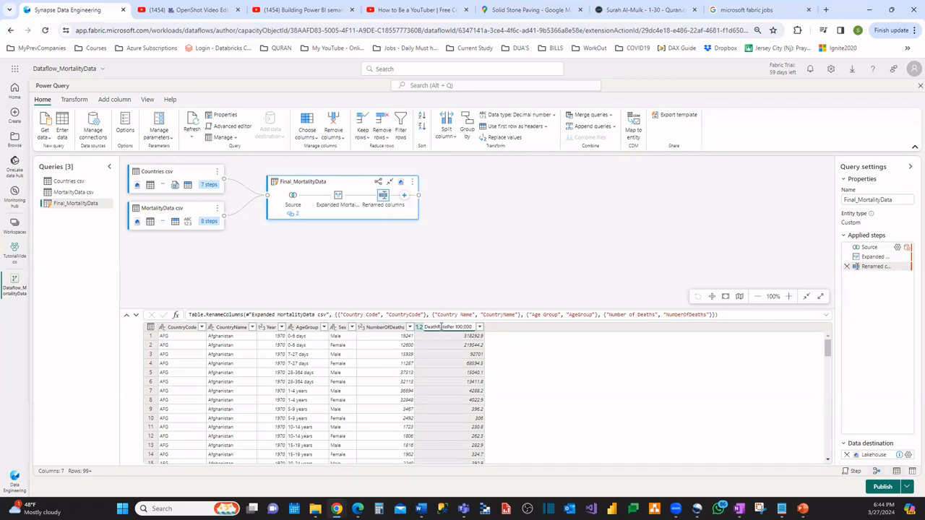
key(Delete)
key(Delete)
key(Delete)
key(Delete)
key(Delete)
key(Delete)
key(Delete)
key(Return)
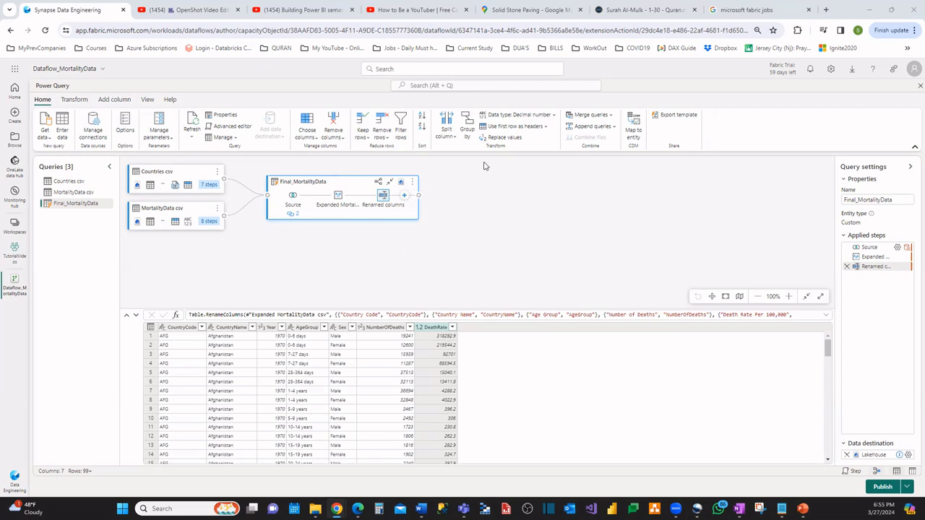
- Filter Final_MortalityData to keep only rows where DeathRate is greater than 1000
click(402, 132)
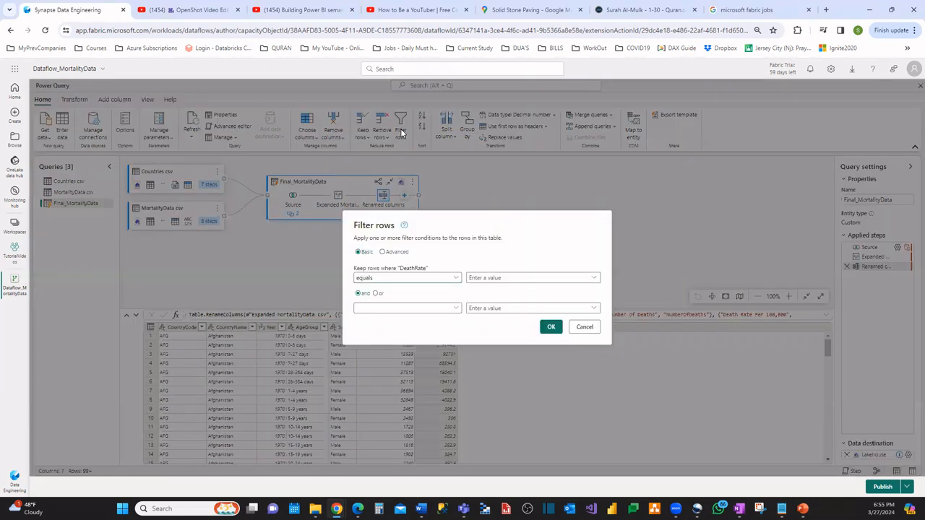
click(455, 280)
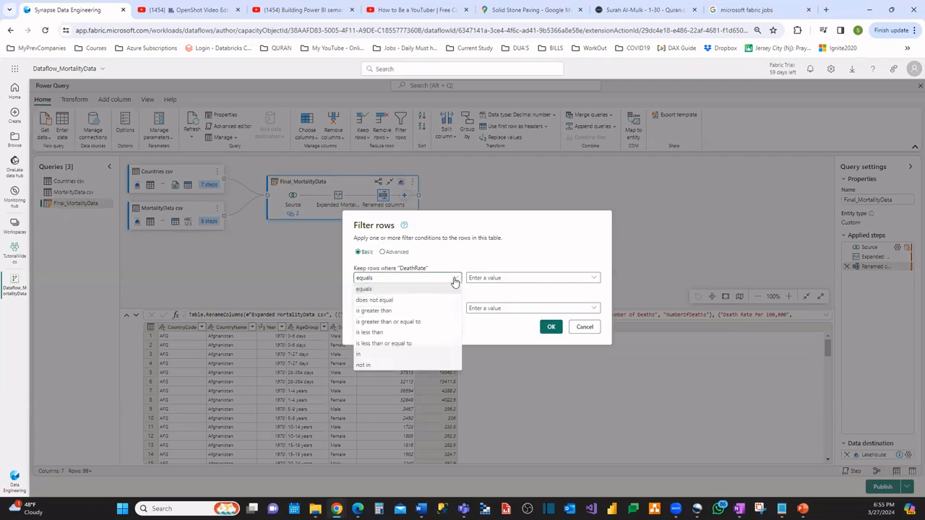
click(402, 312)
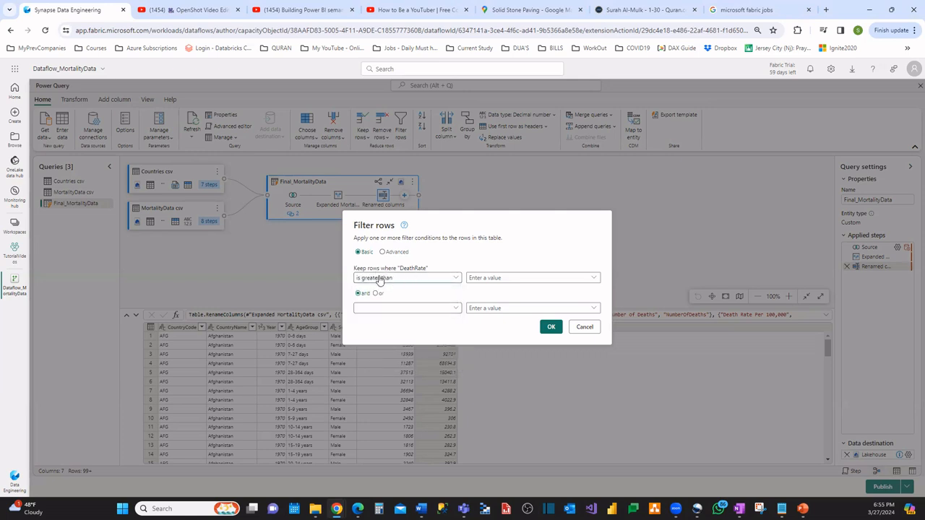
click(512, 278)
text(1000)
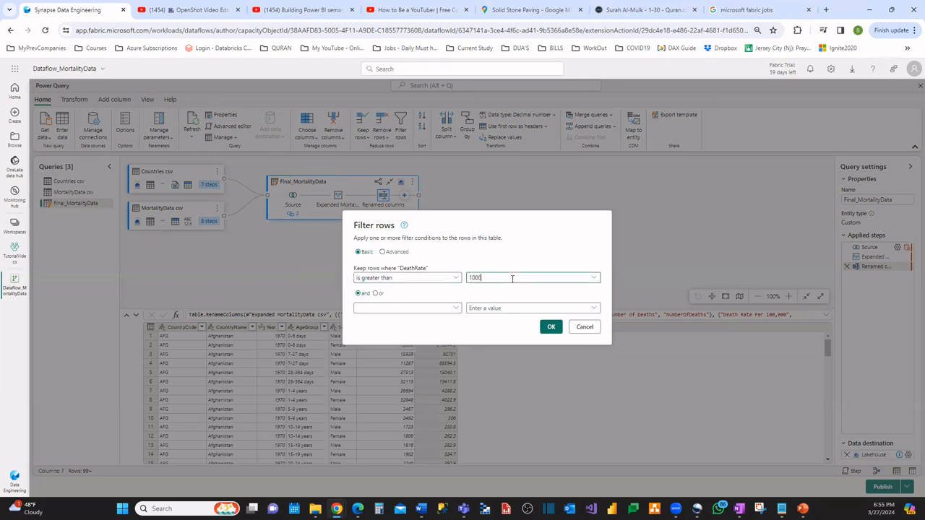
click(546, 329)
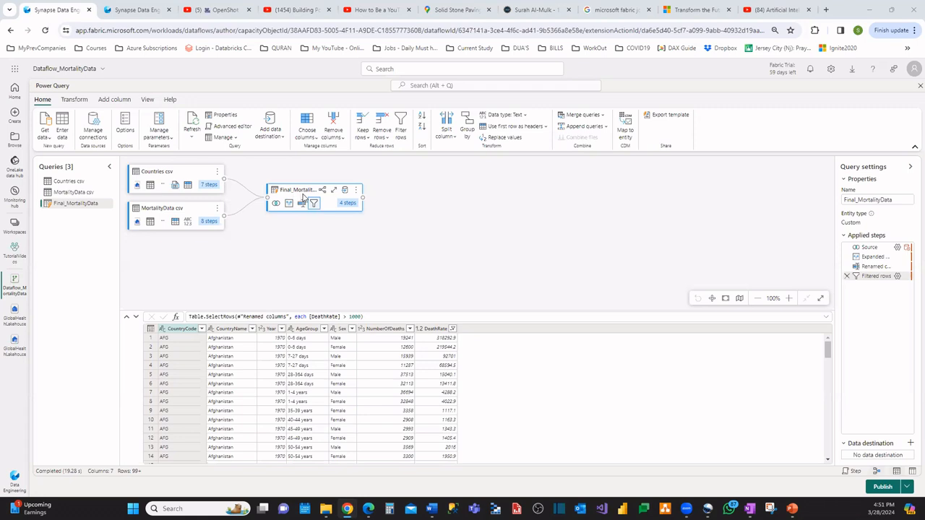
- Add a Lakehouse data destination that writes a new Final_MortalityData table to GlobalHealthLakehouse in the TutorialVideos workspace
click(282, 139)
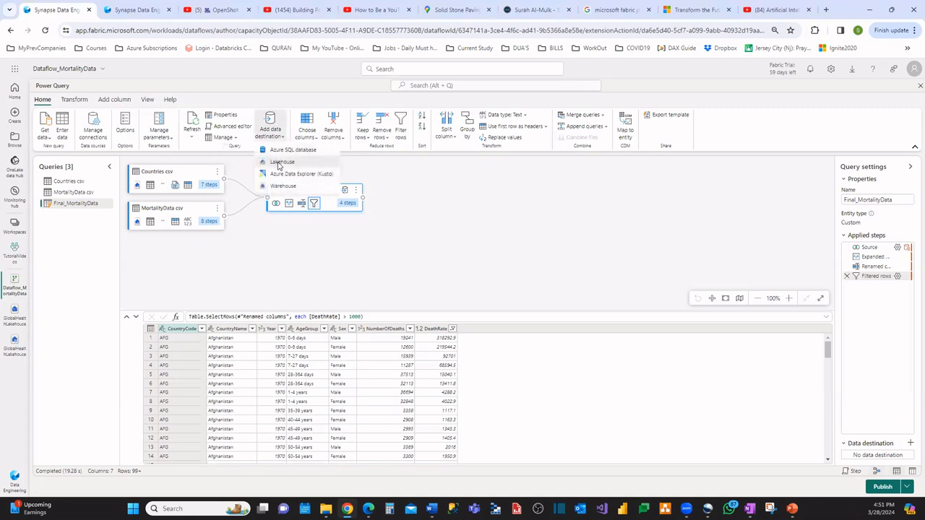
click(281, 162)
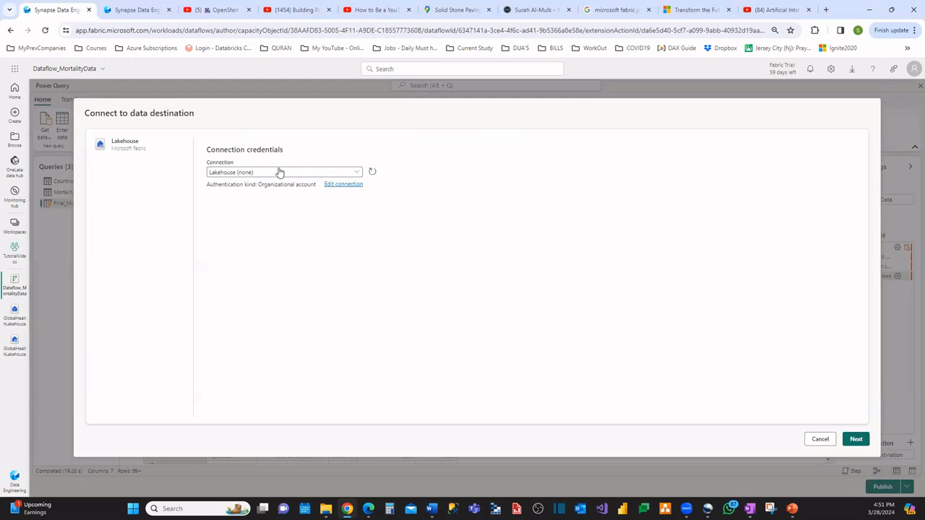
click(854, 442)
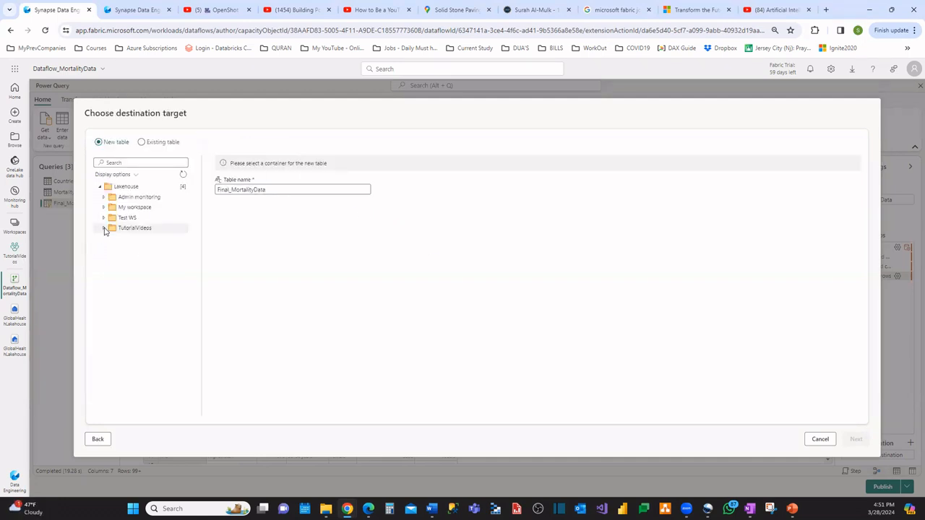
click(104, 228)
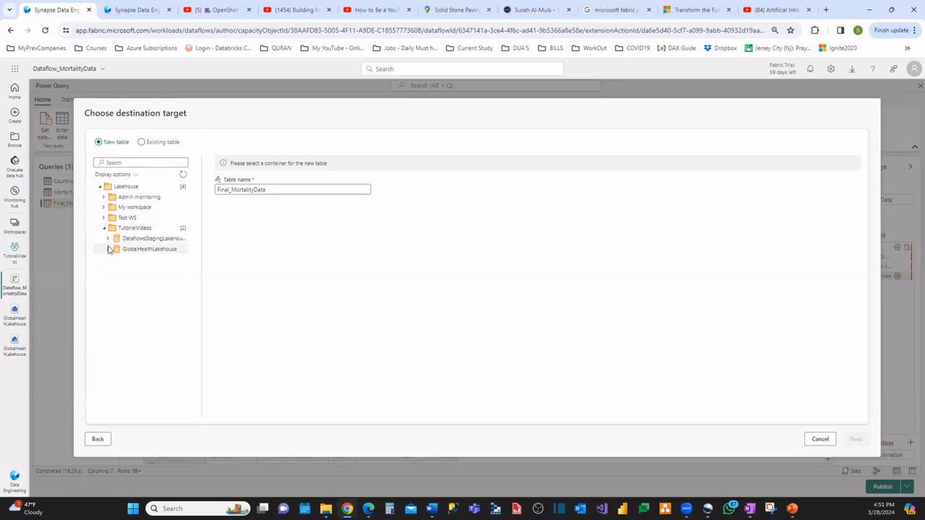
click(135, 250)
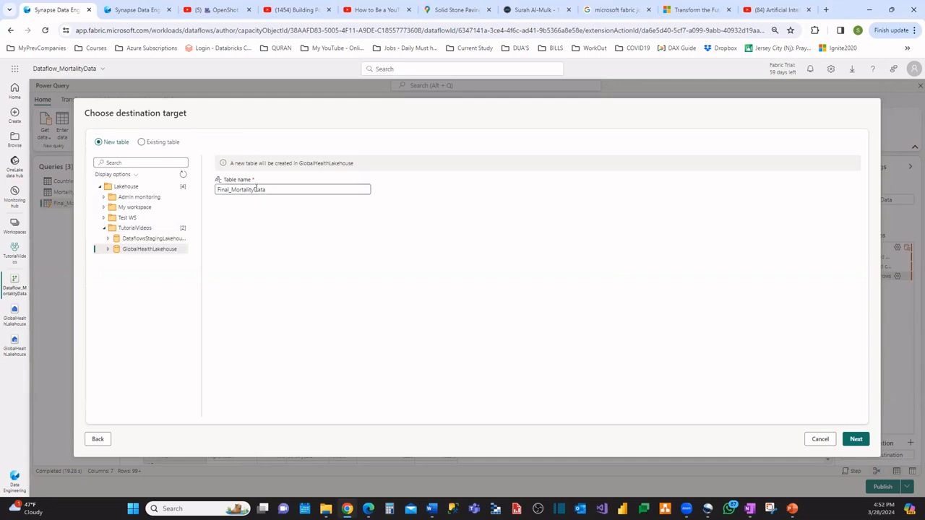
click(853, 440)
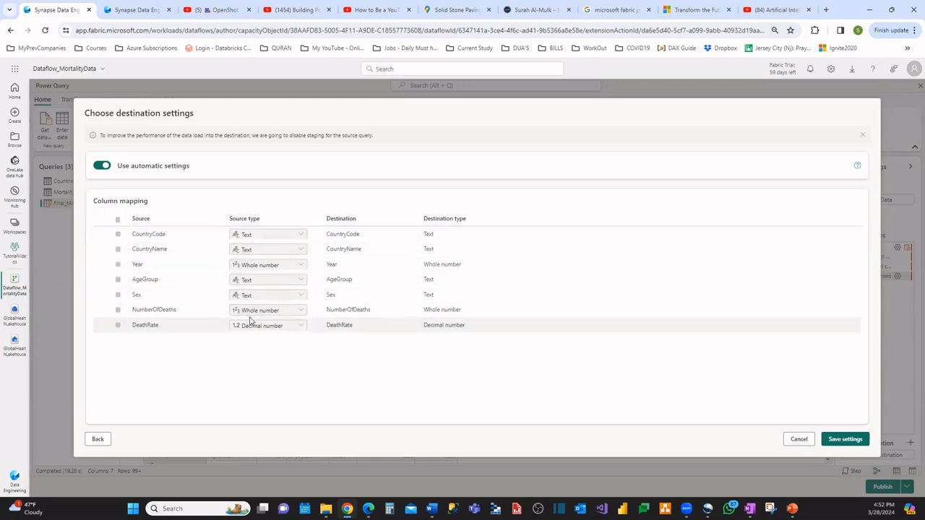
- Save the destination with automatic settings and publish the dataflow
click(841, 442)
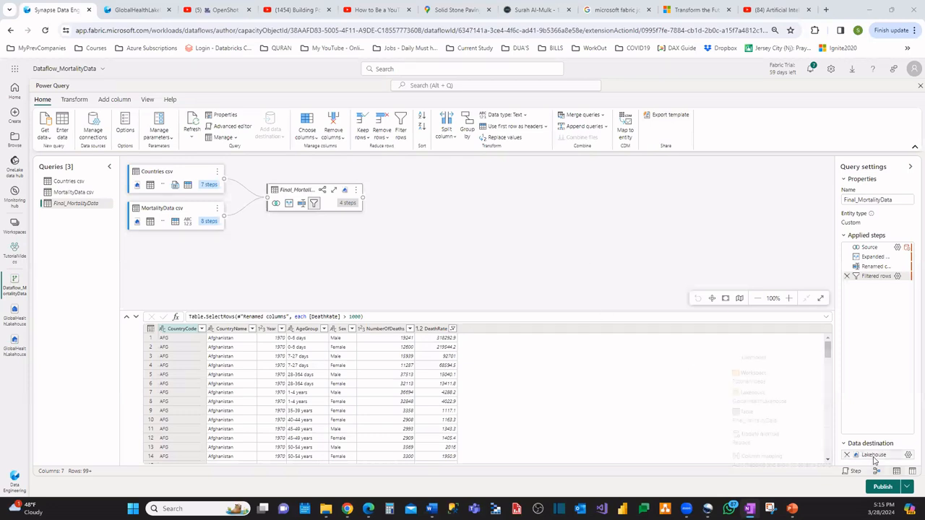
mouse_move(873, 456)
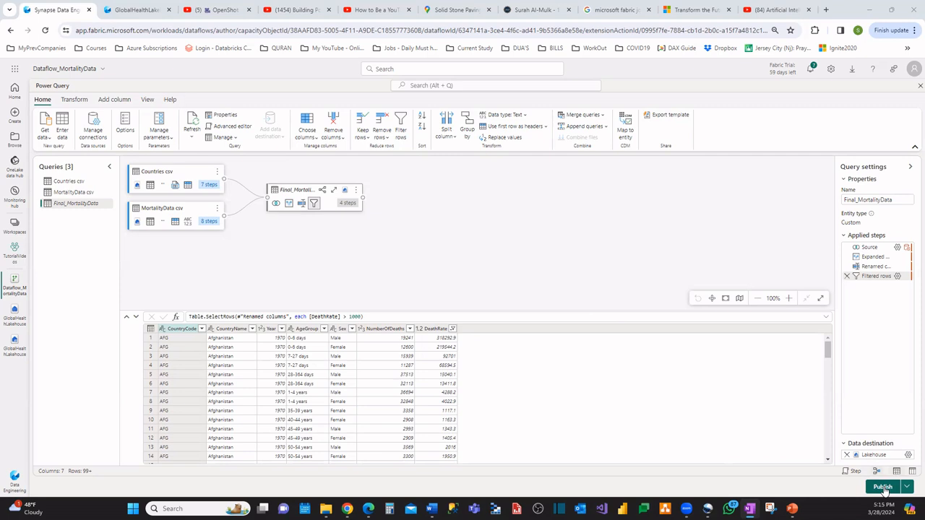
click(883, 489)
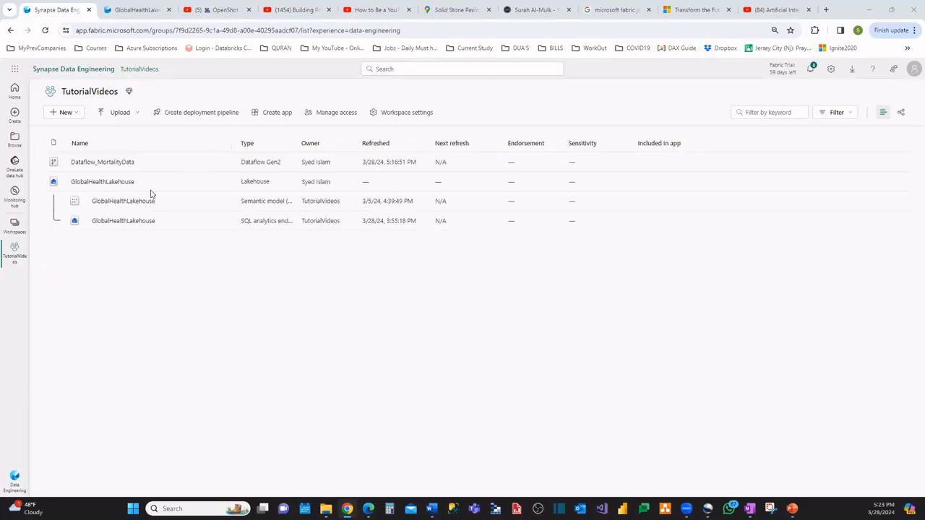
- Open GlobalHealthLakehouse from the TutorialVideos workspace and preview its Final_MortalityData table
click(89, 185)
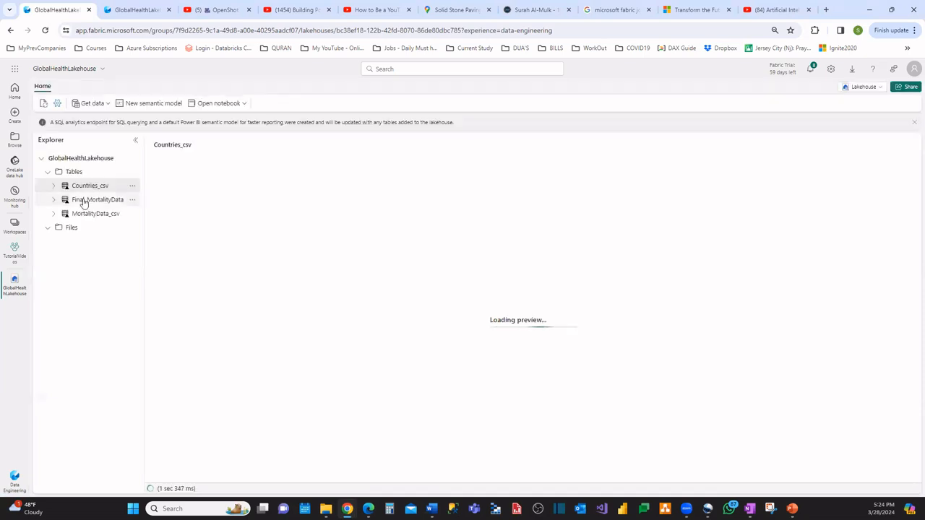
click(85, 200)
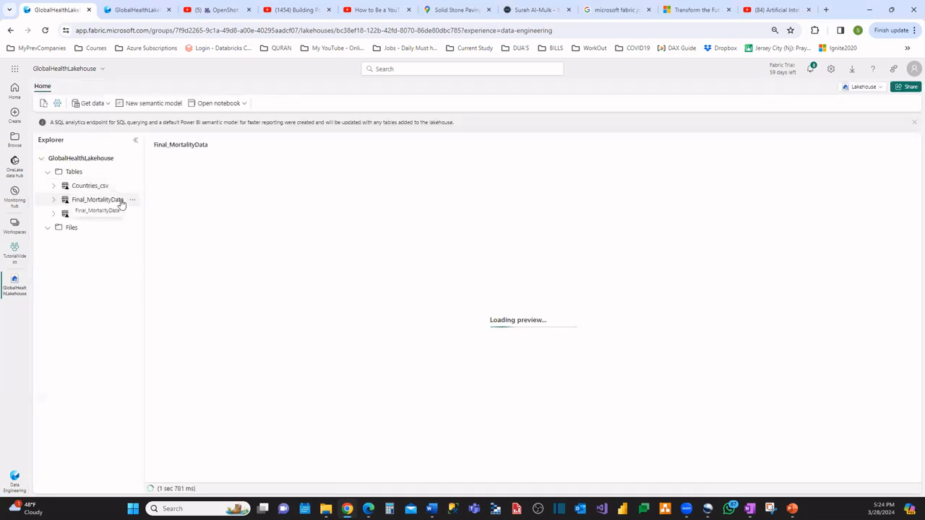